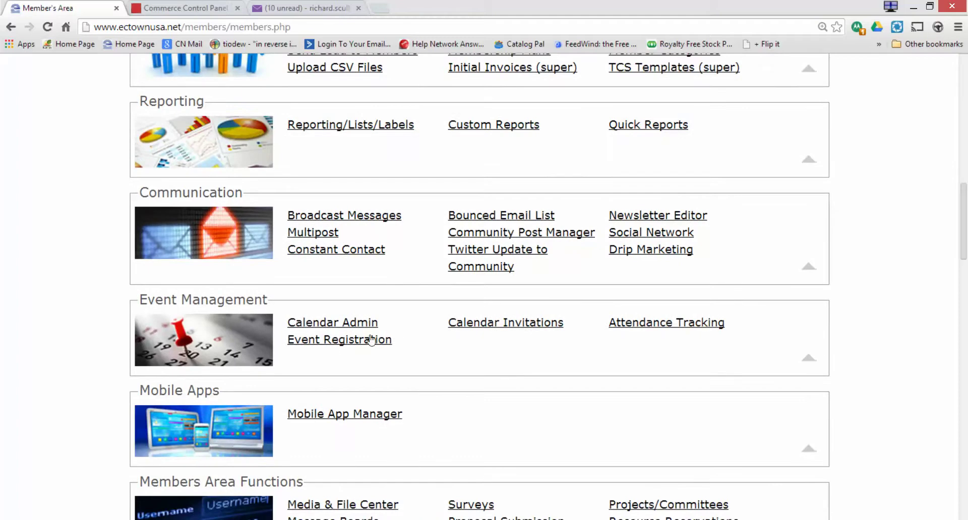
Open the On-Demand Video Training Example event from the calendar administration for editing and proceed past its dates to the event details.
left_click(369, 326)
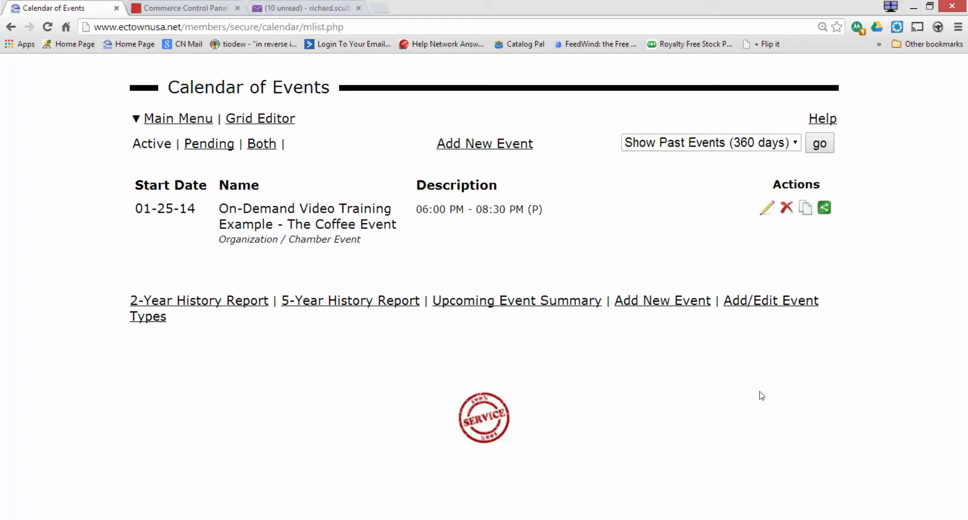
left_click(765, 213)
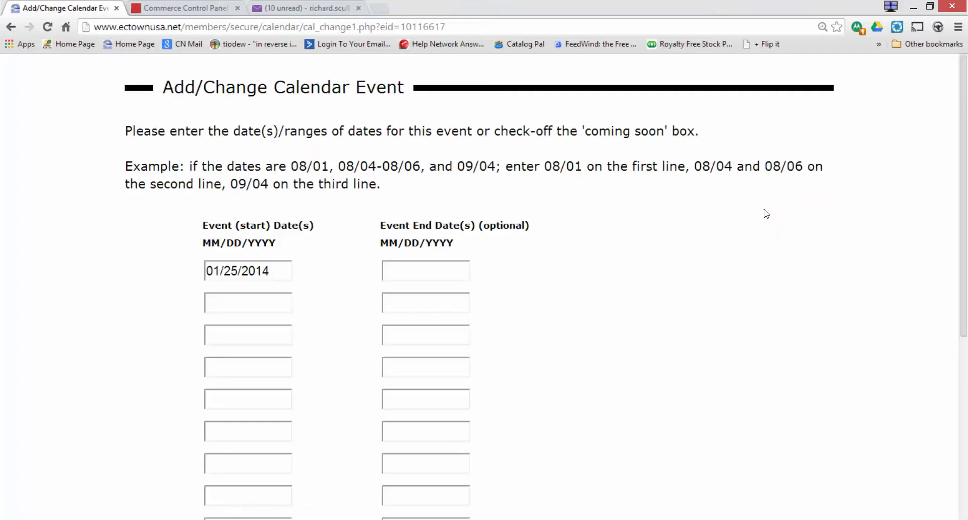
scroll(787, 266, "down", 1)
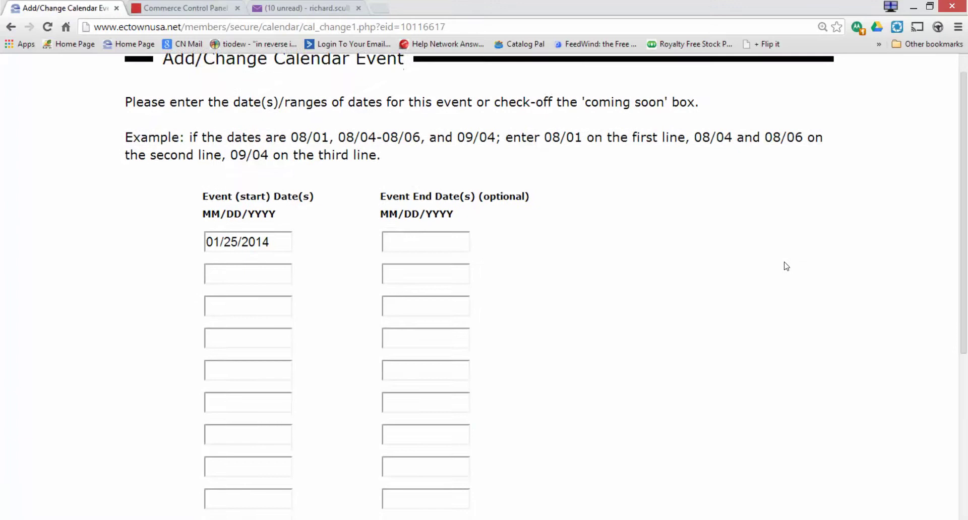
scroll(786, 266, "down", 5)
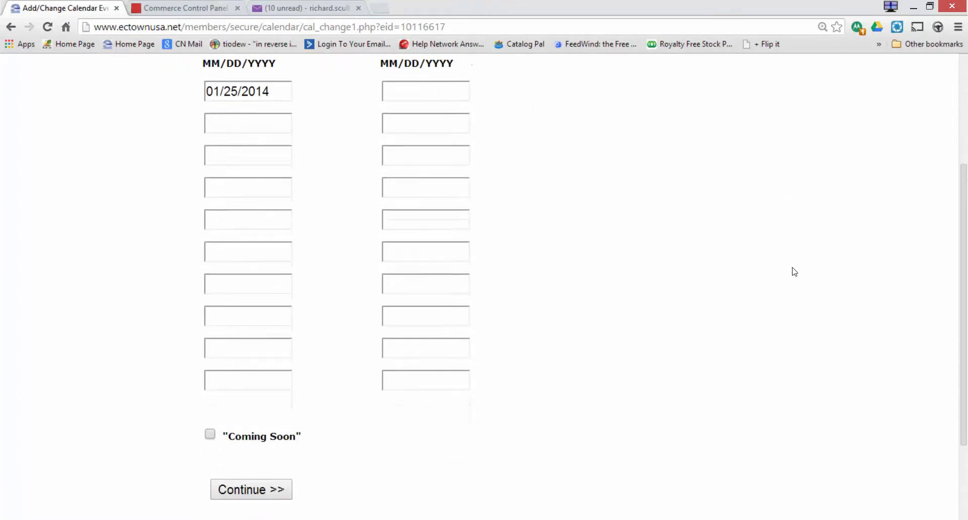
left_click(269, 369)
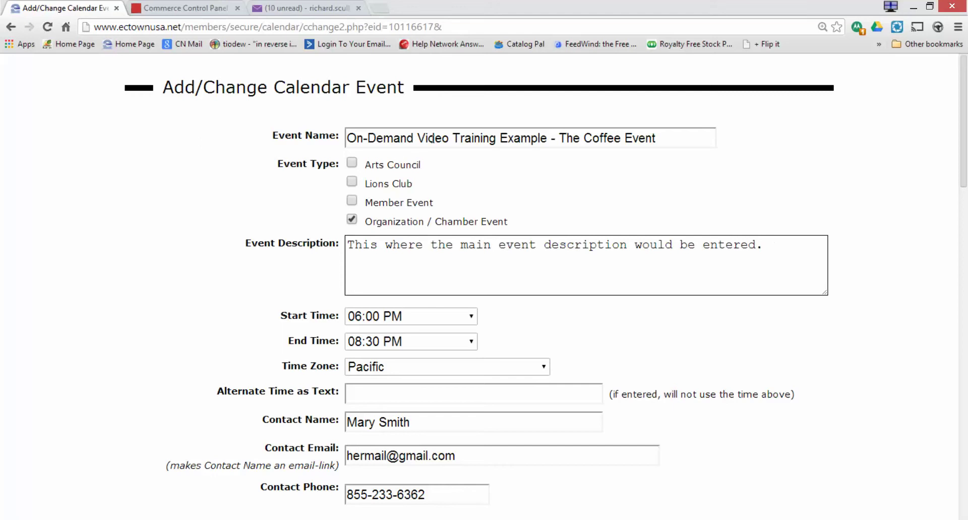
Remove the word "Training" from the event name so it reads "On-Demand Video Example - The Coffee Event".
left_click(457, 136)
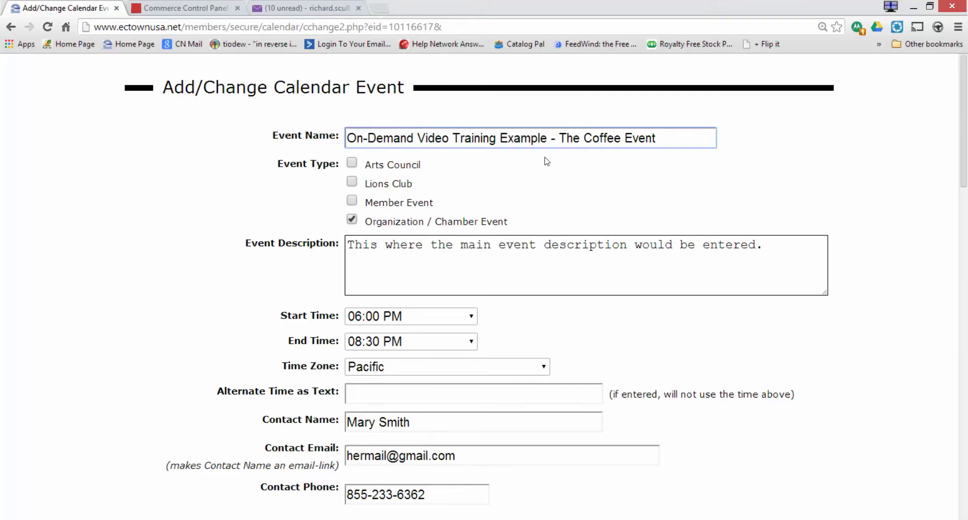
key("Delete")
key("Delete")
key("Delete")
key("Delete")
key("Delete")
key("Delete")
key("Delete")
key("Delete")
key("Delete")
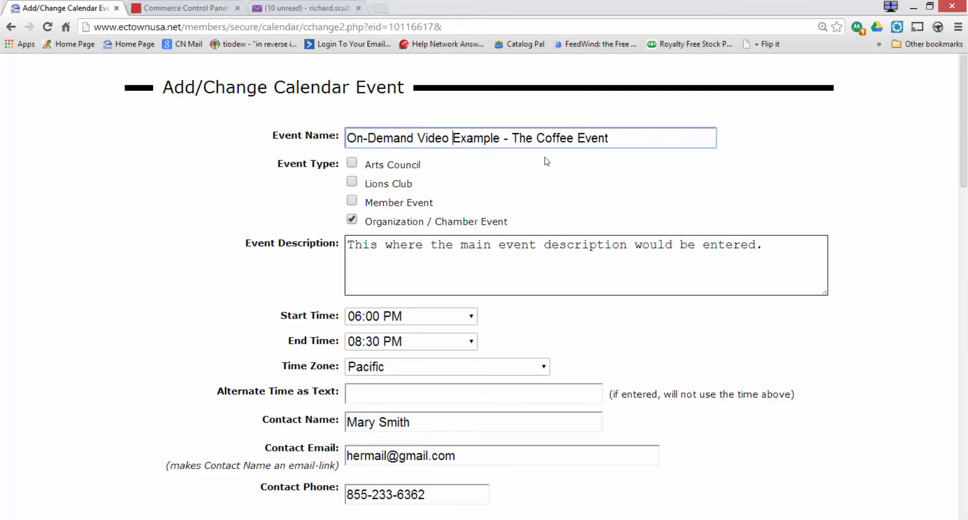
left_click(752, 142)
Fill in the event location's address using the saved Suite A suggestion and clear the second address line.
scroll(966, 252, "down", 3)
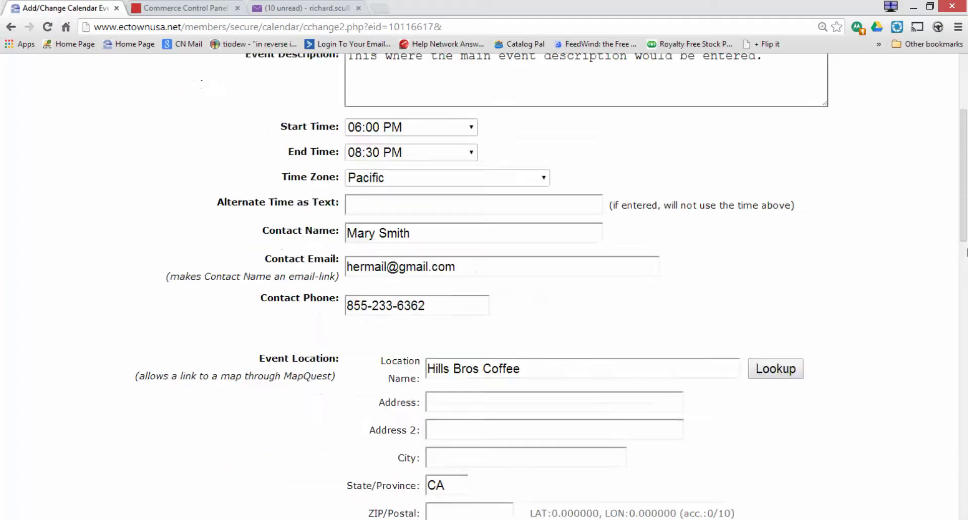
scroll(966, 253, "up", 3)
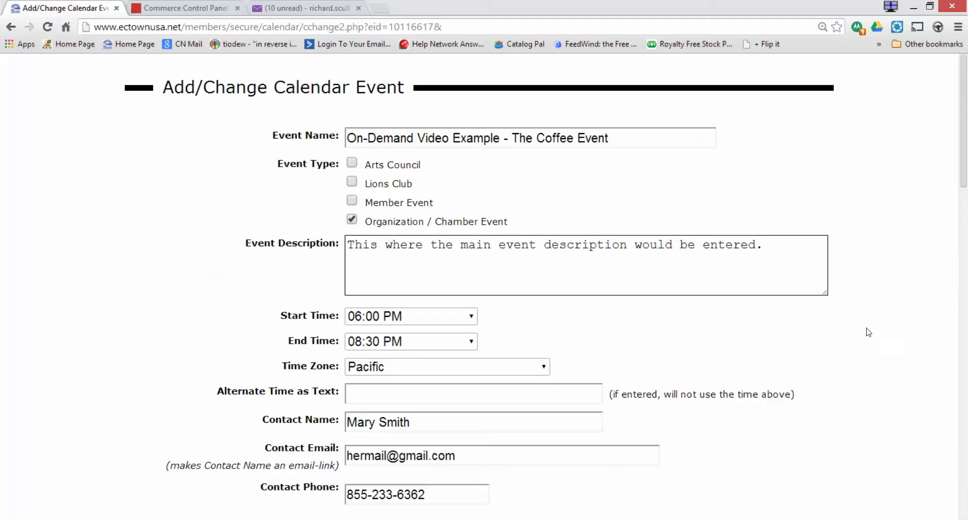
scroll(654, 314, "down", 2)
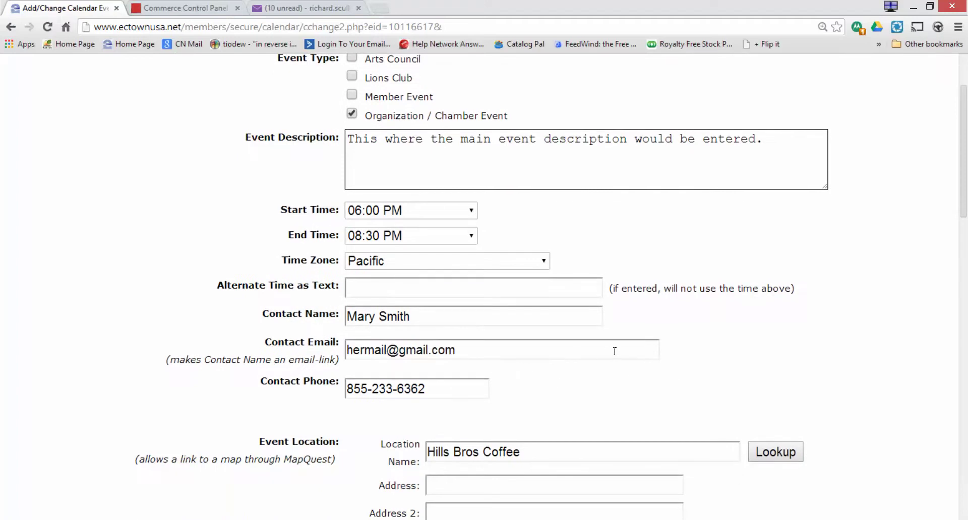
scroll(784, 380, "down", 4)
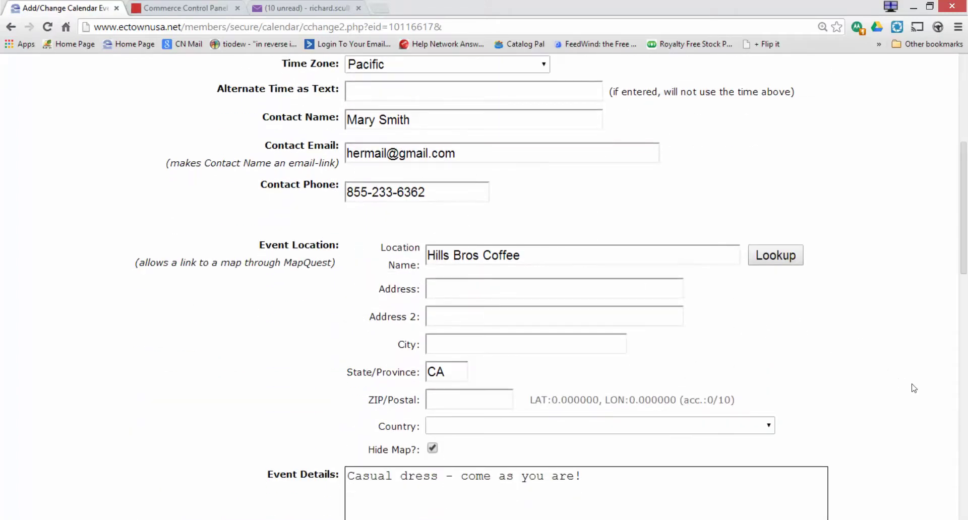
scroll(923, 391, "down", 1)
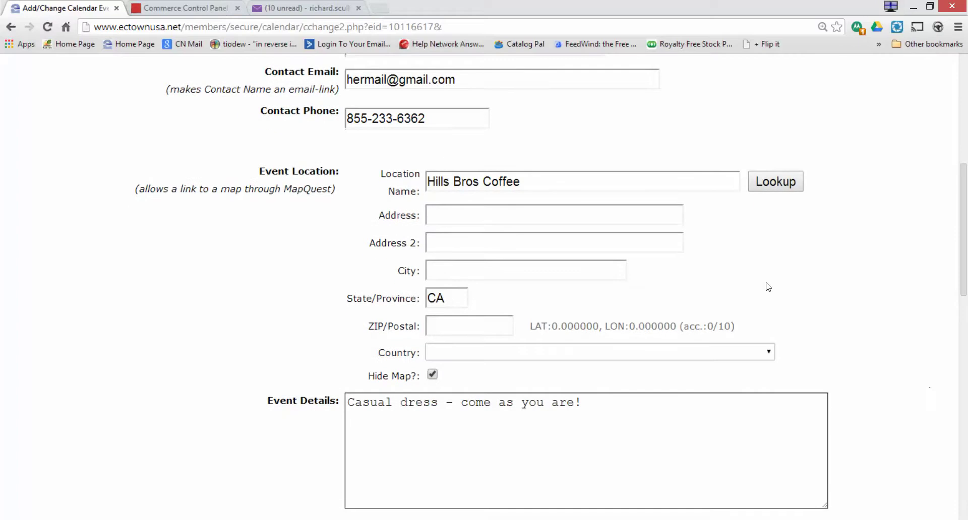
left_click(548, 213)
type("231 W.")
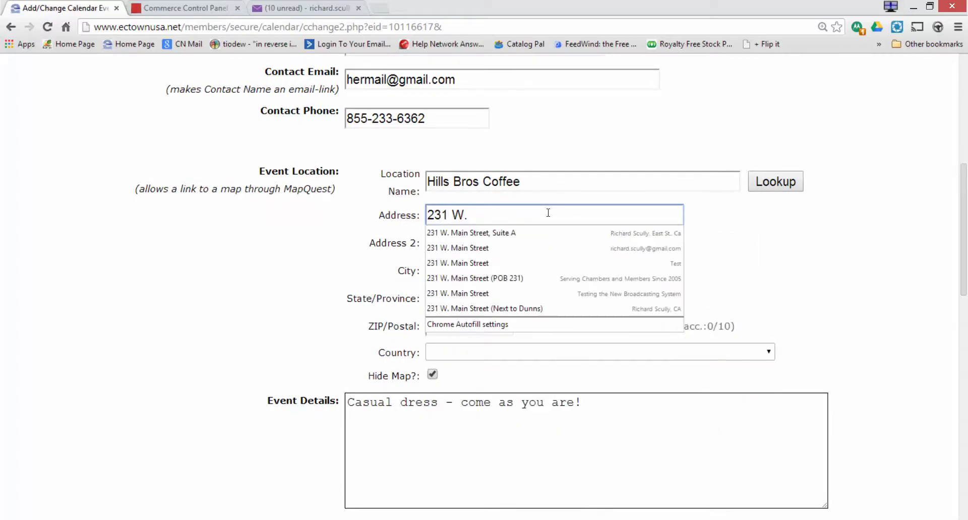
left_click(506, 233)
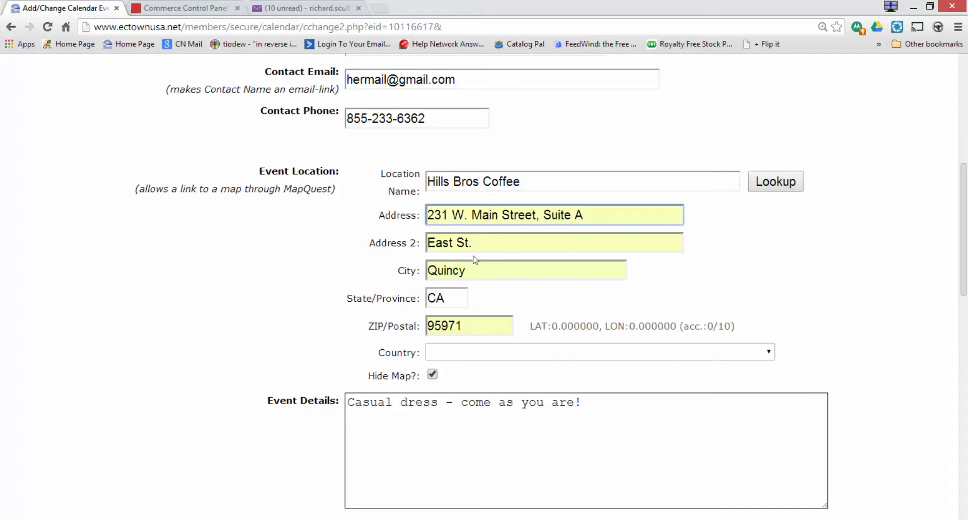
left_click_drag(473, 243, 420, 239)
key("BackSpace")
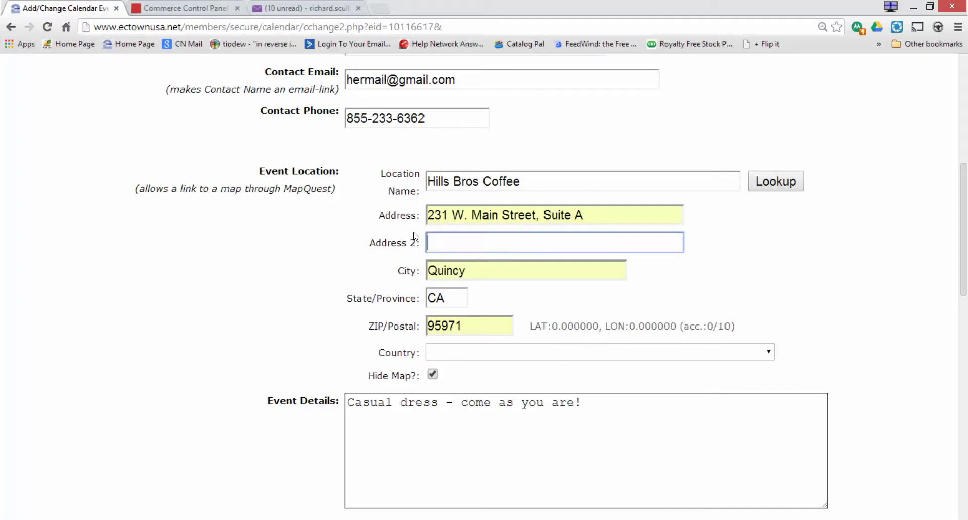
Set the event location's country to United States and turn off the Hide Map option.
left_click(485, 356)
key("u")
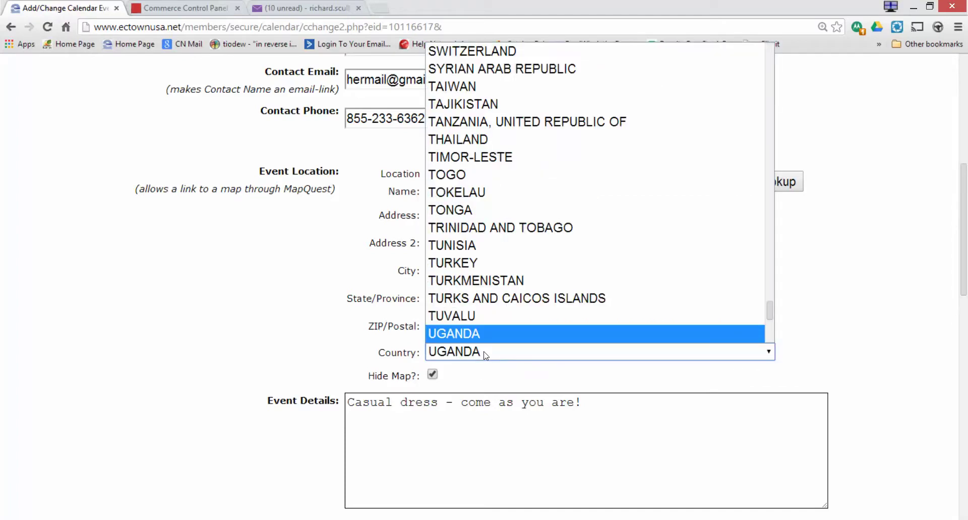
key("n")
scroll(504, 308, "down", 4)
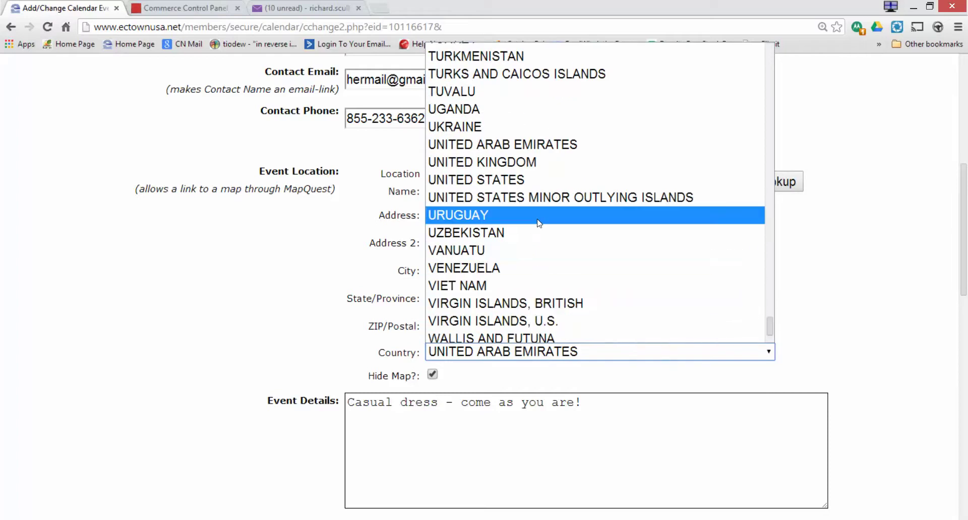
left_click(550, 179)
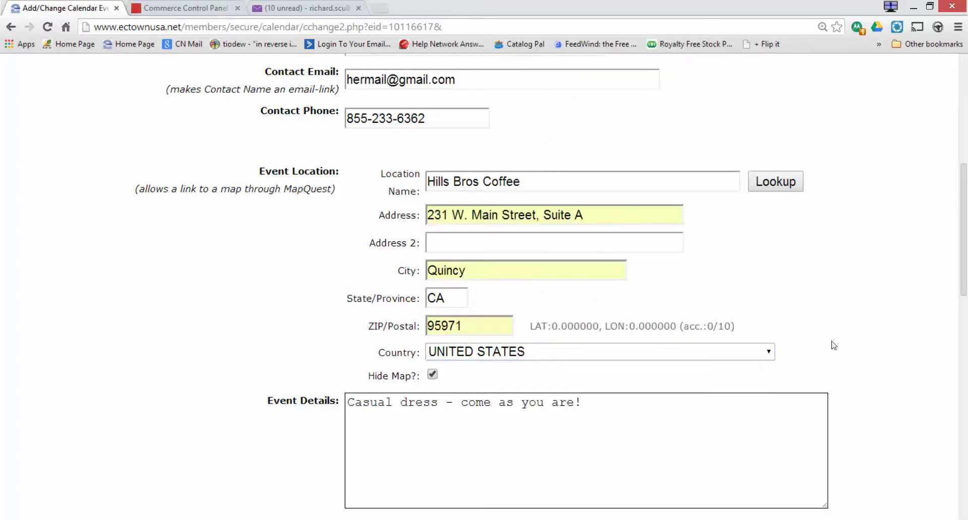
left_click(433, 375)
Submit the event details with the status Active and start inviting people to the event by email.
scroll(888, 363, "down", 3)
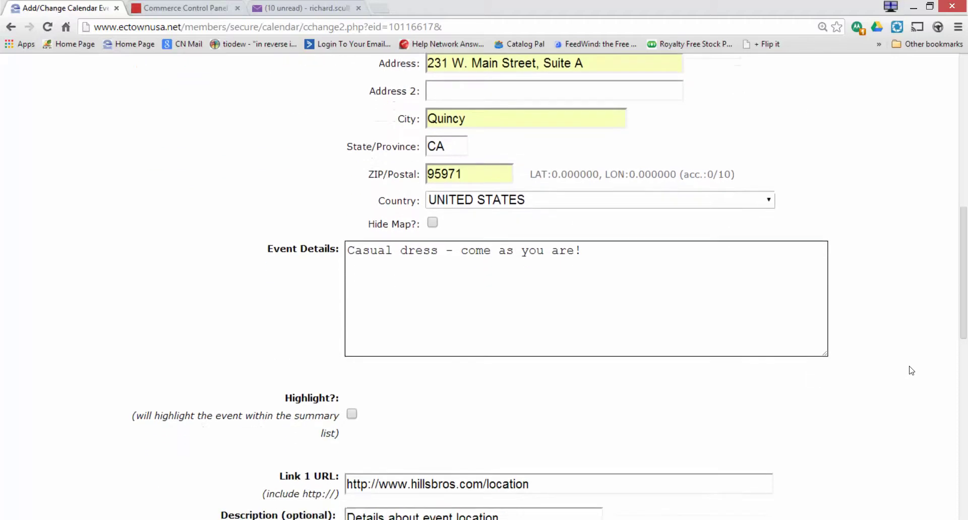
scroll(912, 371, "down", 9)
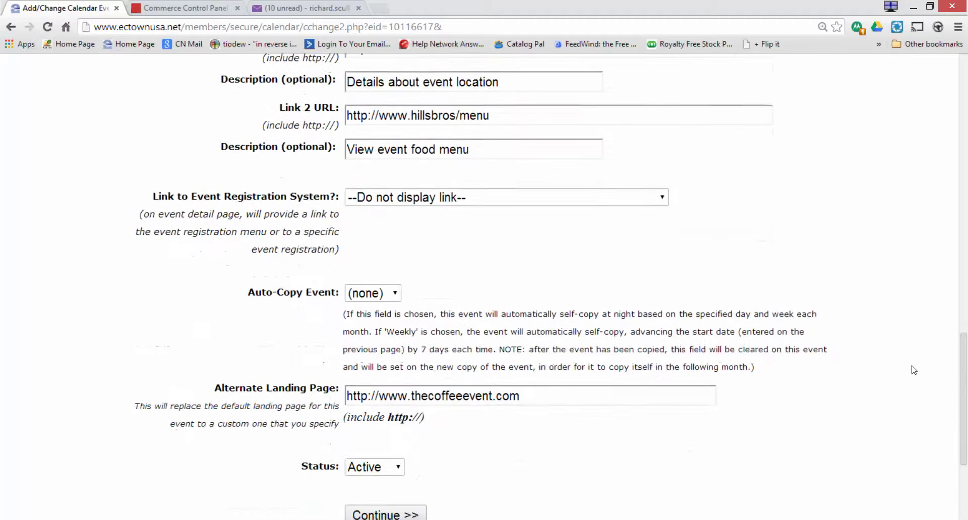
scroll(912, 369, "down", 2)
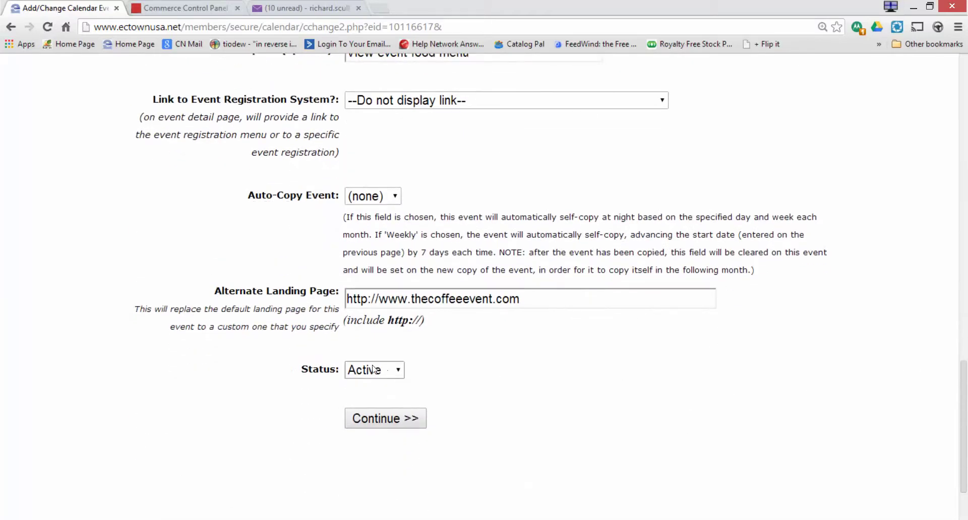
left_click(365, 377)
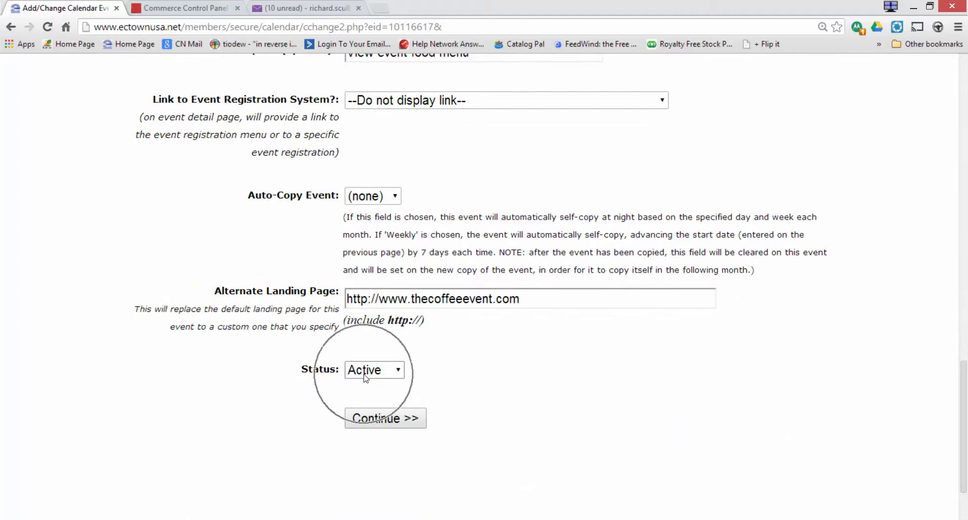
left_click(364, 377)
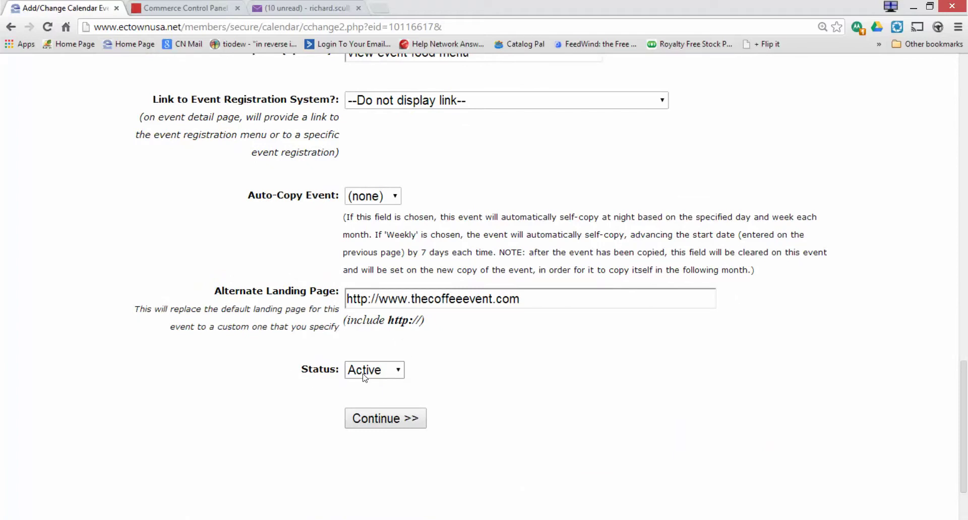
left_click(392, 420)
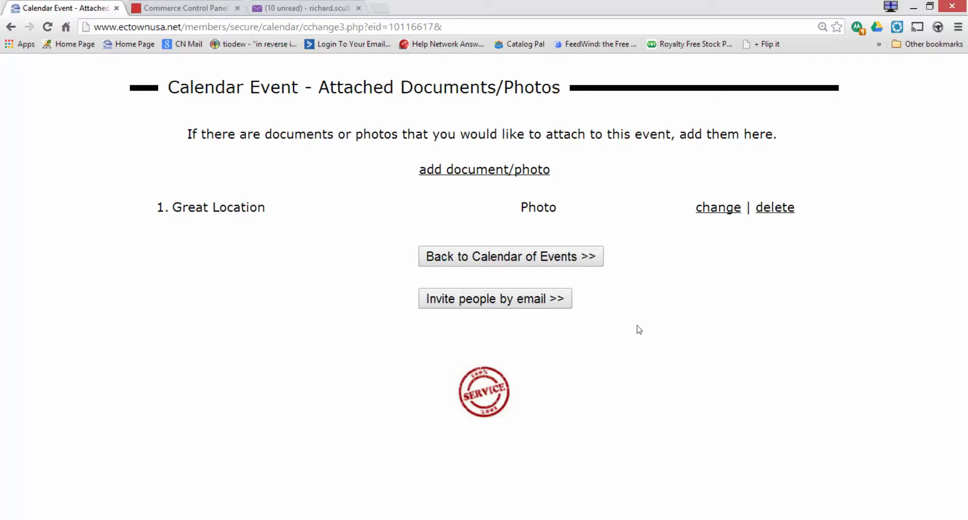
left_click(489, 303)
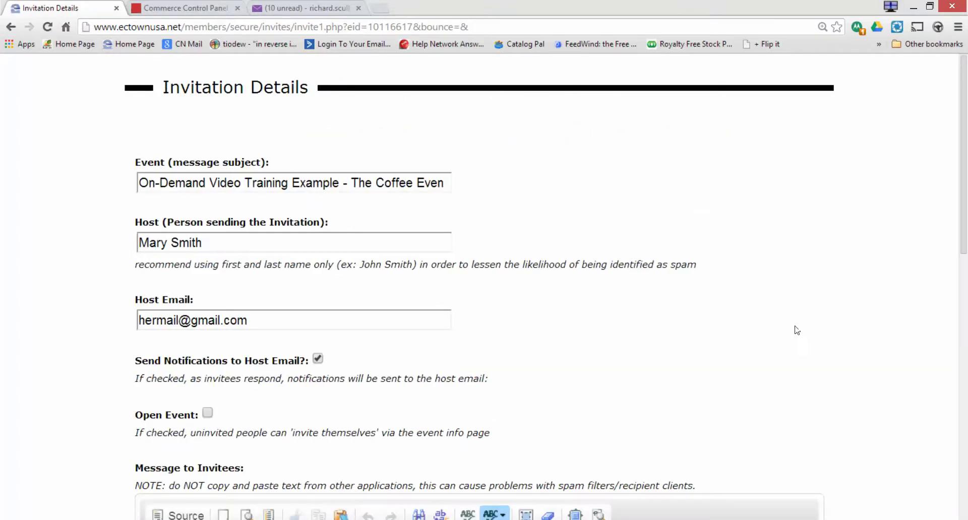
Change the invitation's message subject to "On-Demand Video Example - The Coffee Event".
scroll(793, 327, "down", 1)
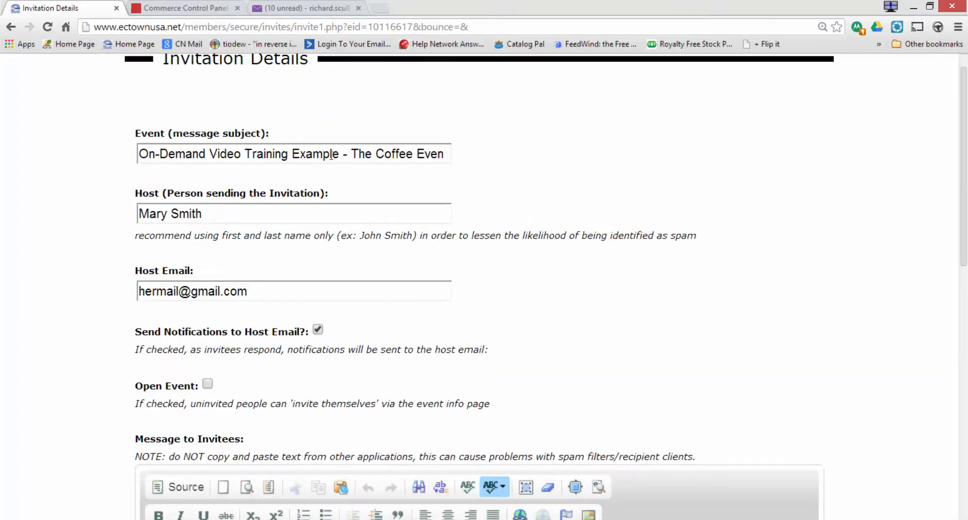
left_click(293, 151)
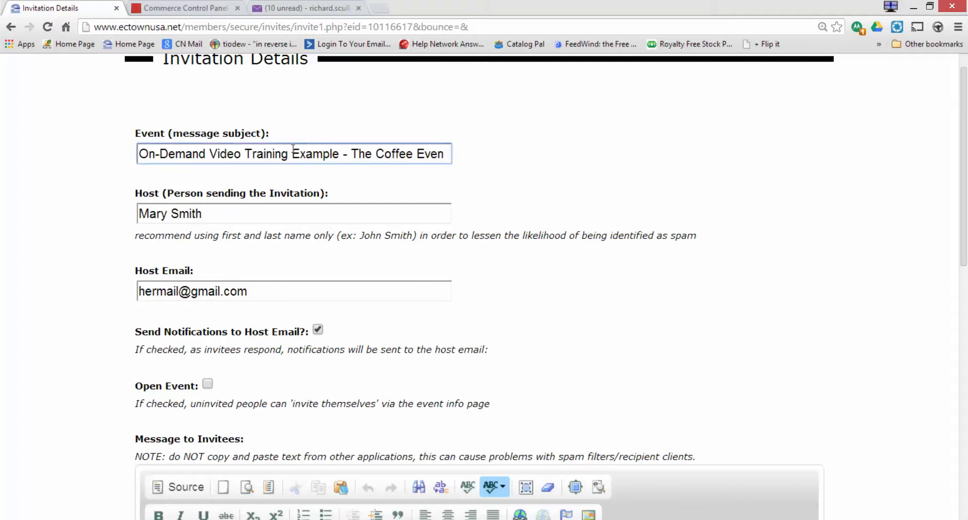
key("BackSpace")
key("BackSpace")
key("BackSpace")
key("BackSpace")
key("BackSpace")
key("BackSpace")
key("BackSpace")
key("BackSpace")
key("BackSpace")
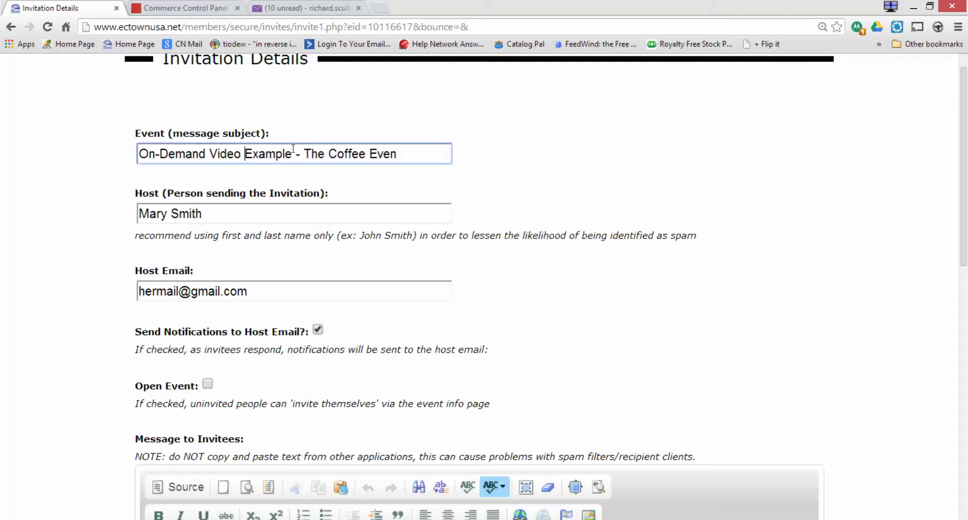
left_click(402, 152)
type("t")
left_click(564, 218)
Make the invitation an Open Event so that uninvited people can invite themselves.
scroll(512, 248, "down", 1)
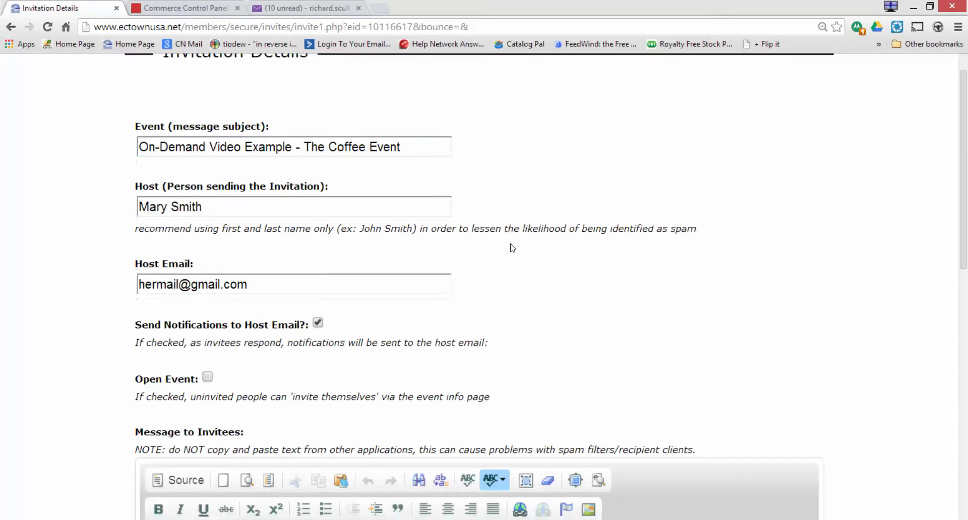
scroll(512, 248, "down", 2)
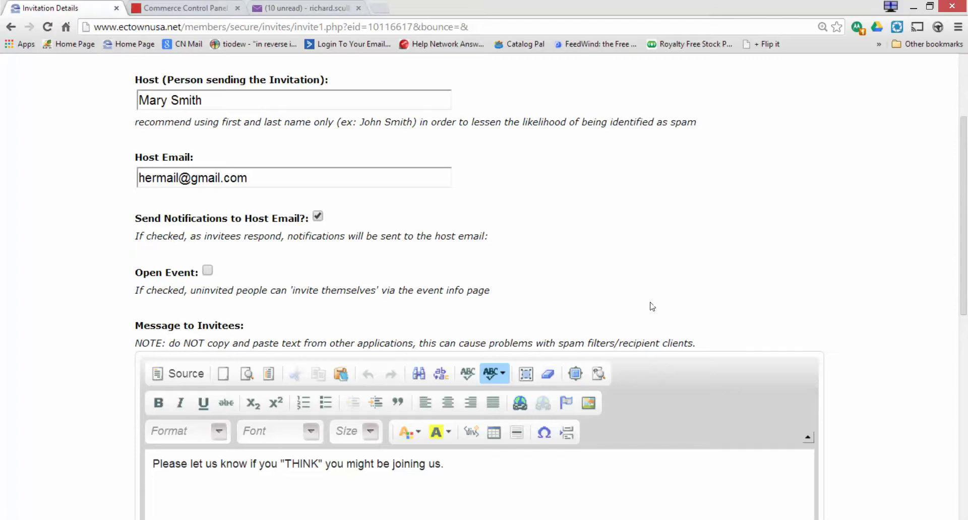
scroll(645, 302, "down", 1)
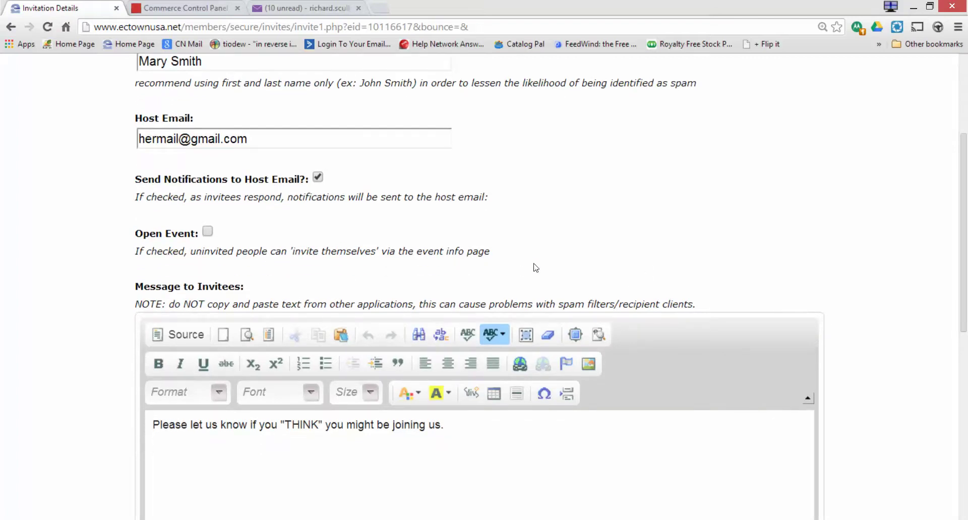
left_click(208, 233)
Extend the message to invitees so its sentence ends with "even if you are not sure.".
scroll(858, 280, "down", 2)
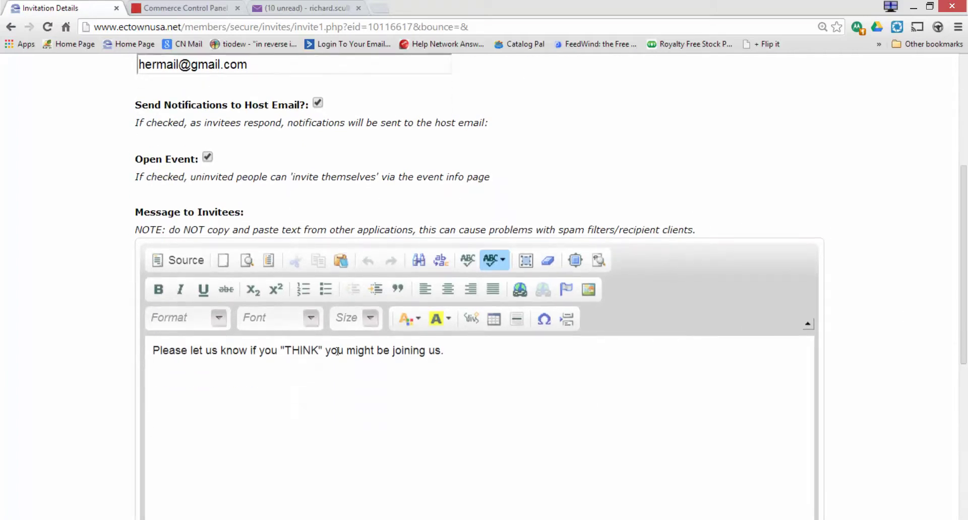
left_click(476, 351)
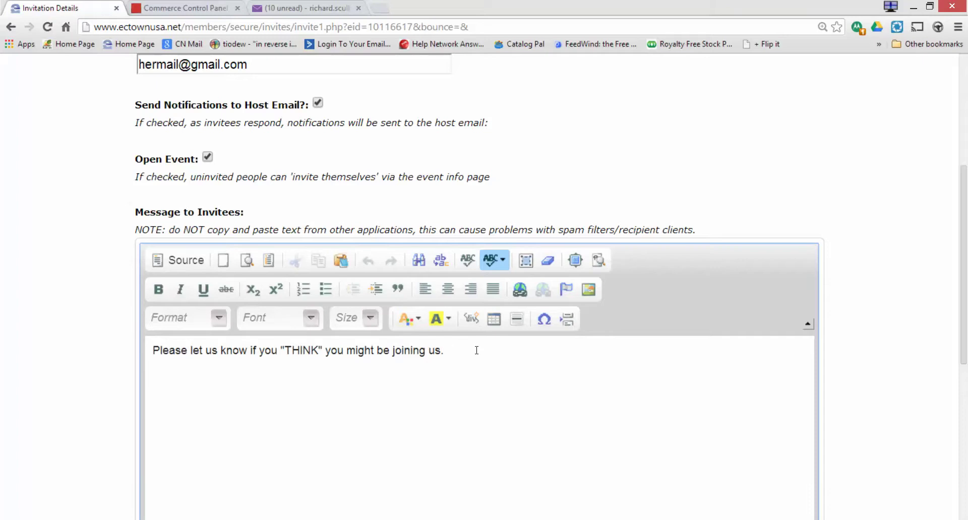
key("BackSpace")
type("even if you are not ur")
key("BackSpace")
key("BackSpace")
type("sure.")
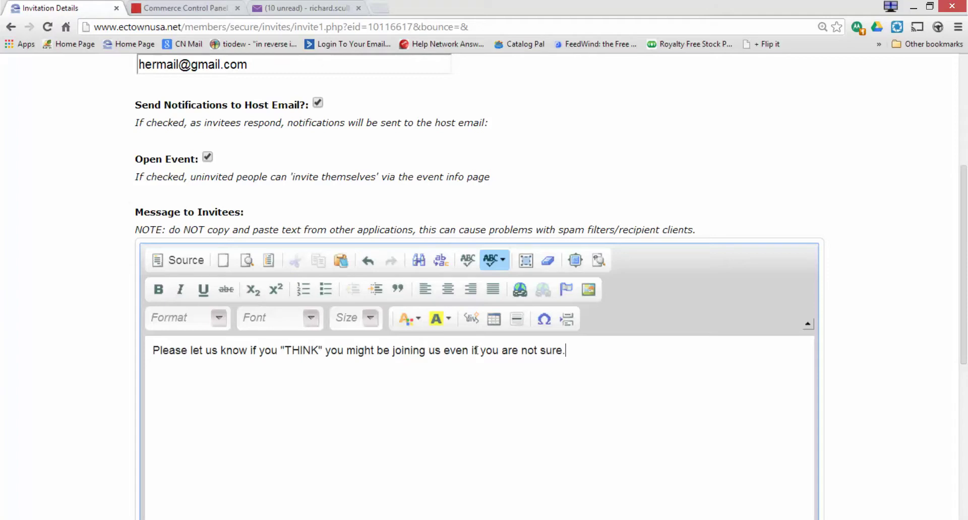
scroll(629, 395, "down", 4)
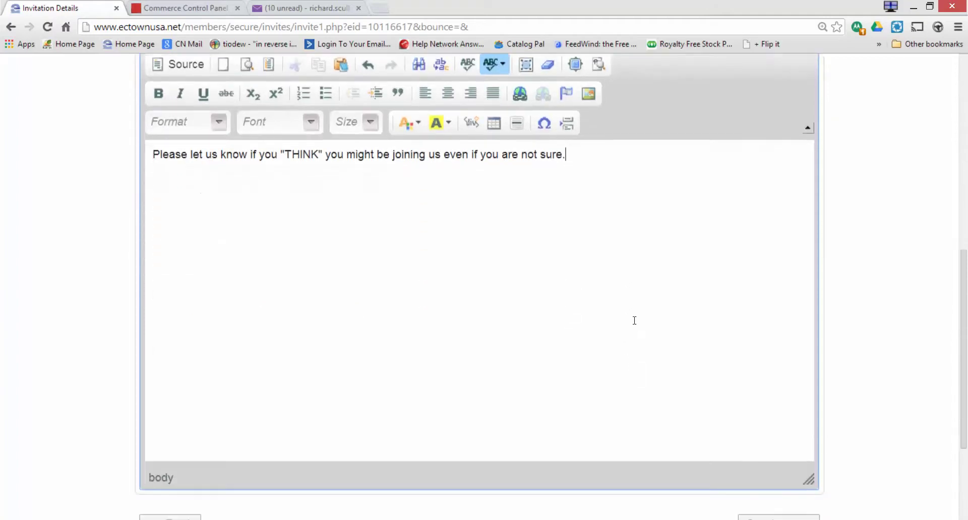
Submit the invitation details with the finished message and proceed to choosing the member recipients.
scroll(644, 297, "down", 2)
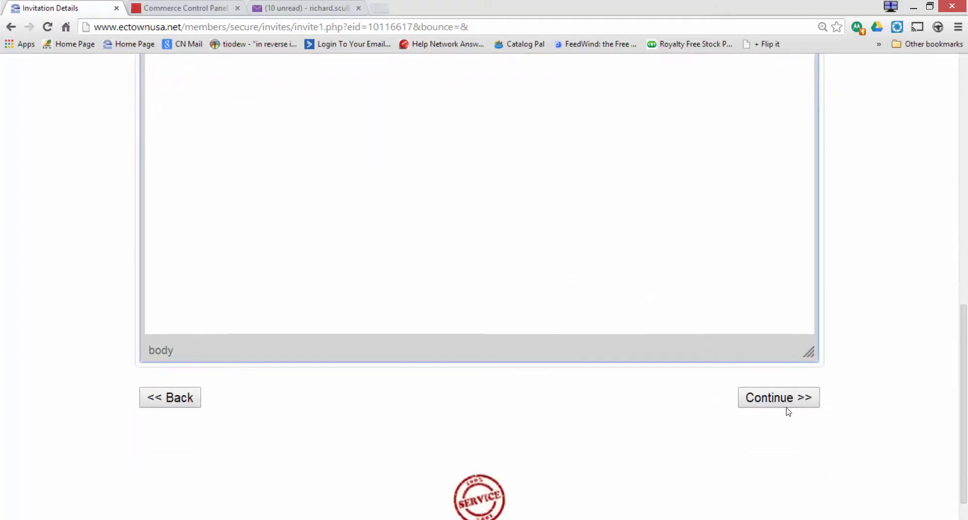
scroll(648, 277, "up", 5)
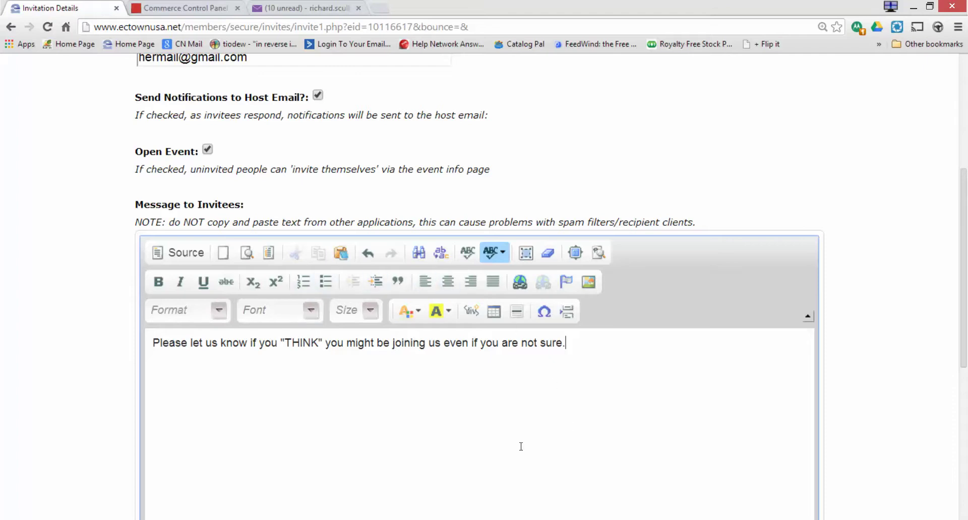
scroll(521, 447, "down", 5)
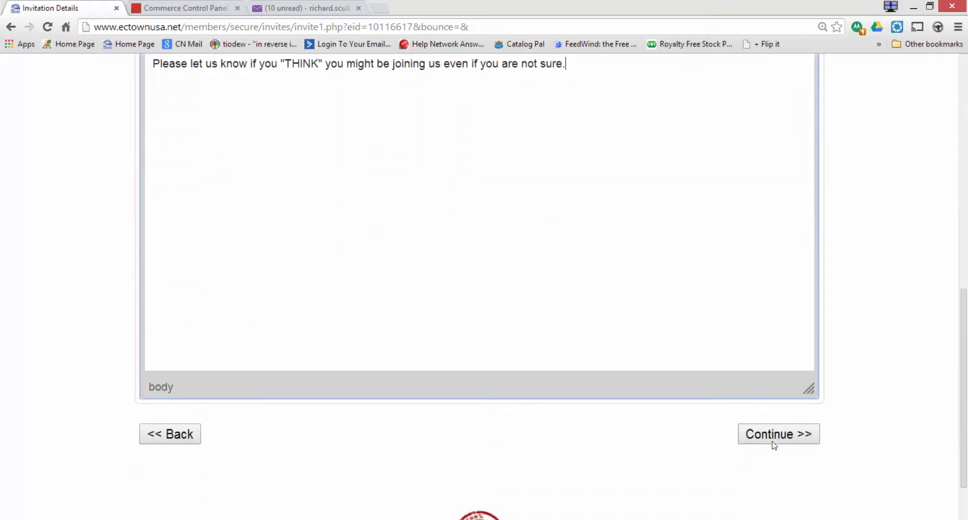
left_click(774, 444)
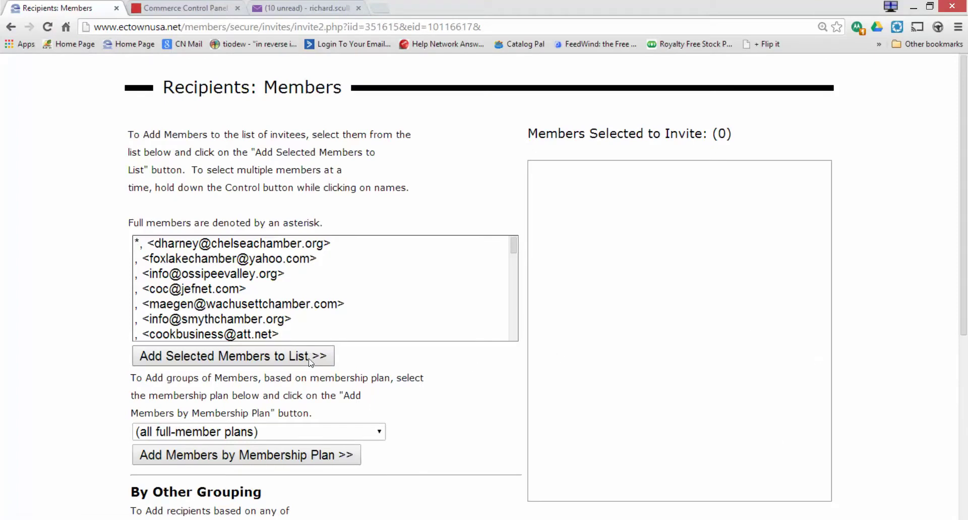
Add the two chosen members with chambernation.com addresses to the list of members selected to invite.
left_click(257, 437)
left_click(257, 436)
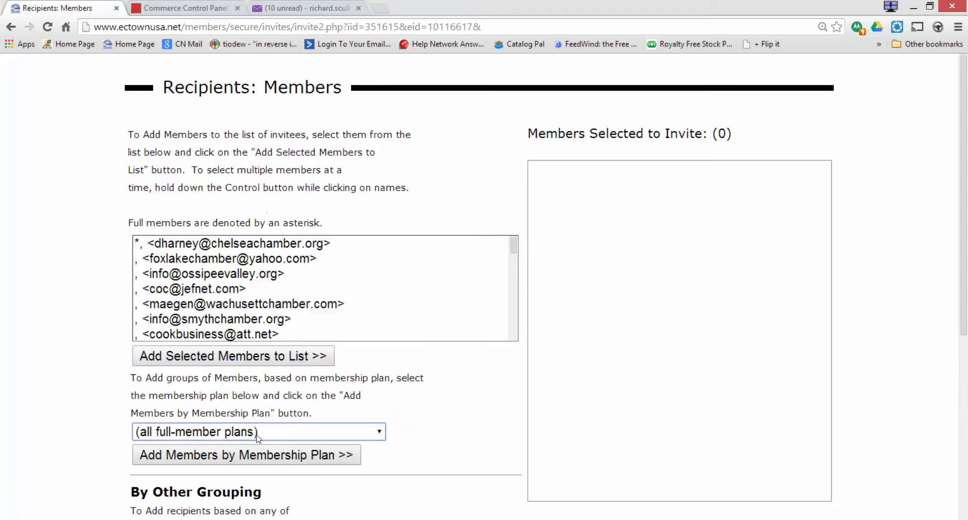
left_click(231, 461)
left_click(232, 461)
left_click_drag(513, 241, 503, 316)
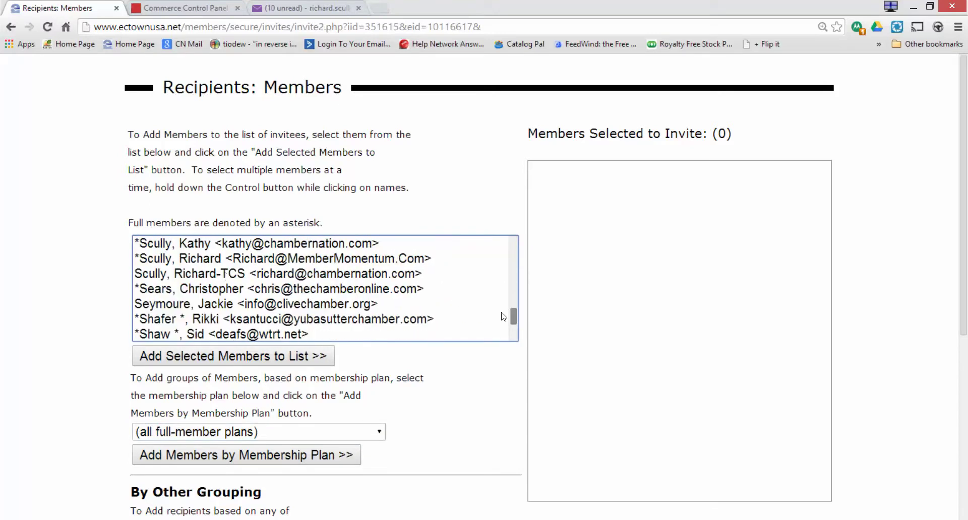
left_click(225, 272)
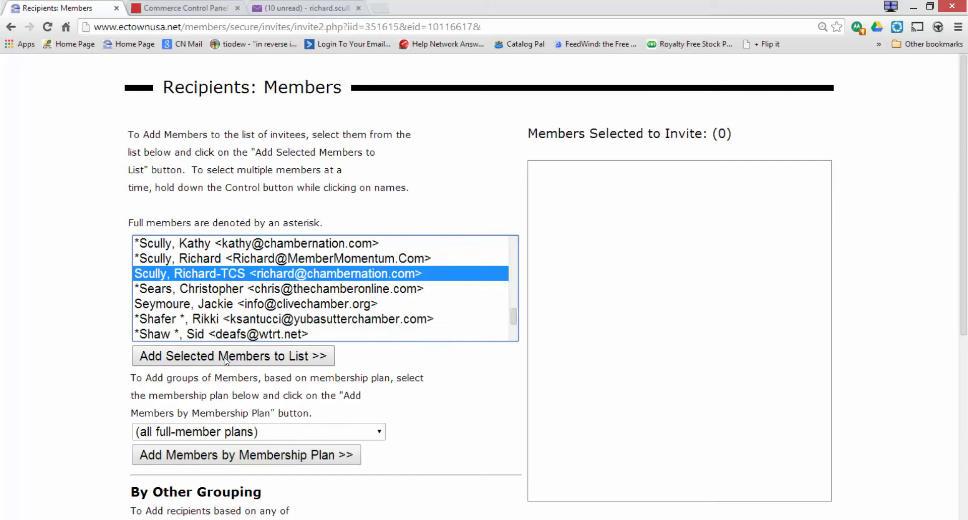
left_click(282, 245, "ctrl")
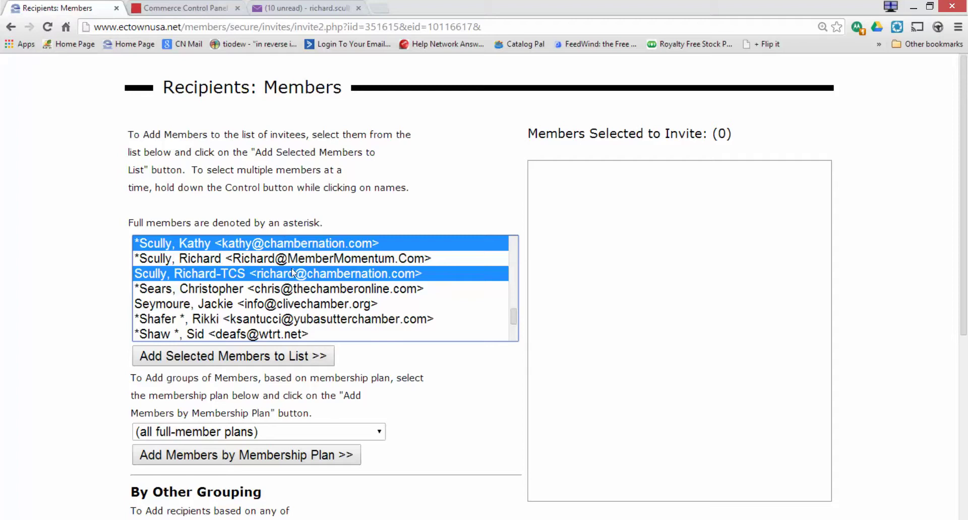
left_click(231, 359)
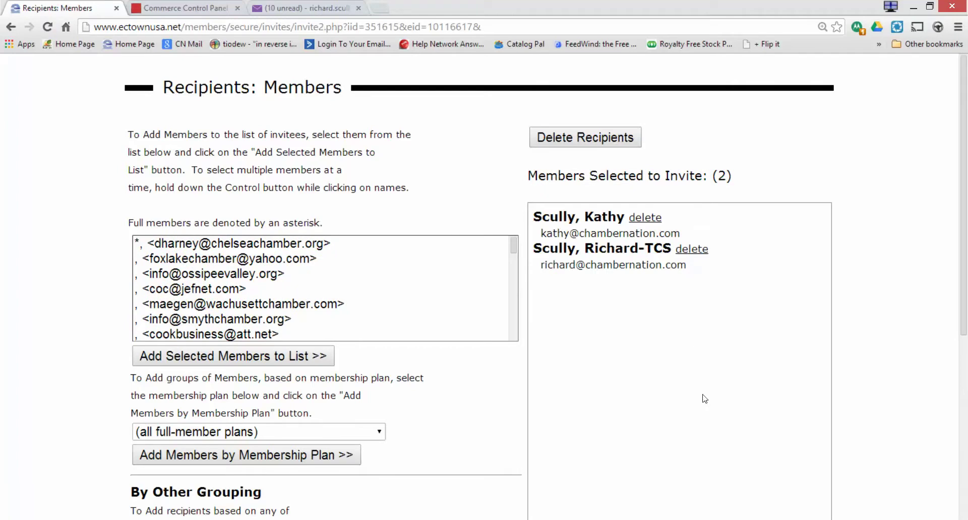
Look through the membership plan groups, choose Prospect without adding it, and proceed to the non-member recipients.
scroll(651, 388, "down", 2)
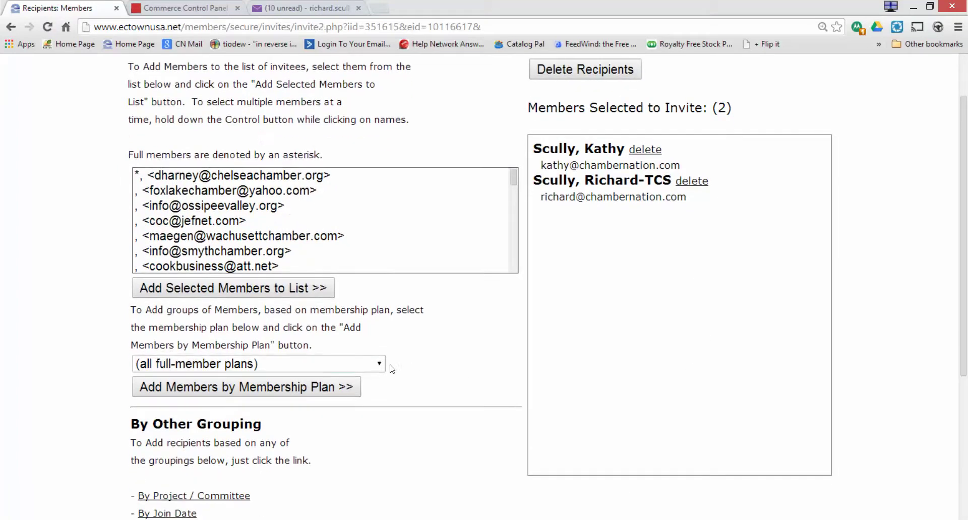
left_click(373, 366)
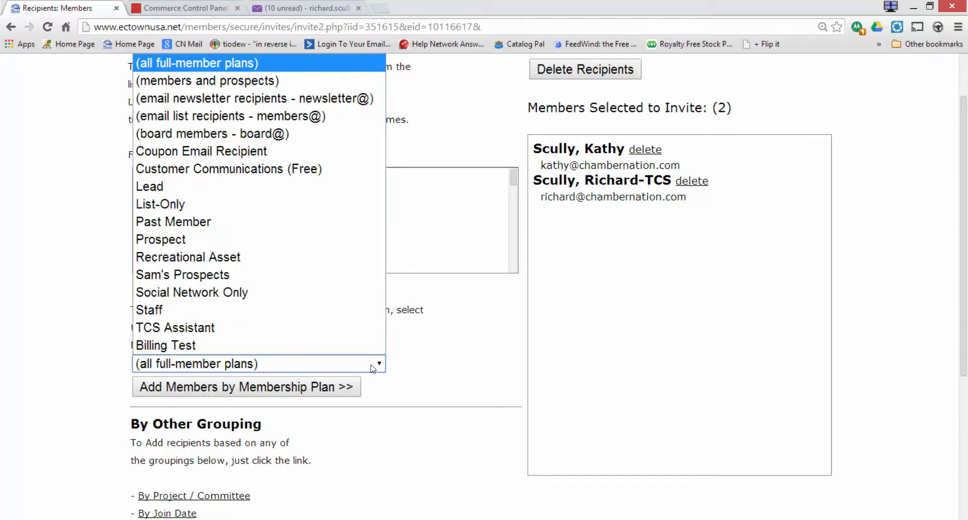
left_click(341, 246)
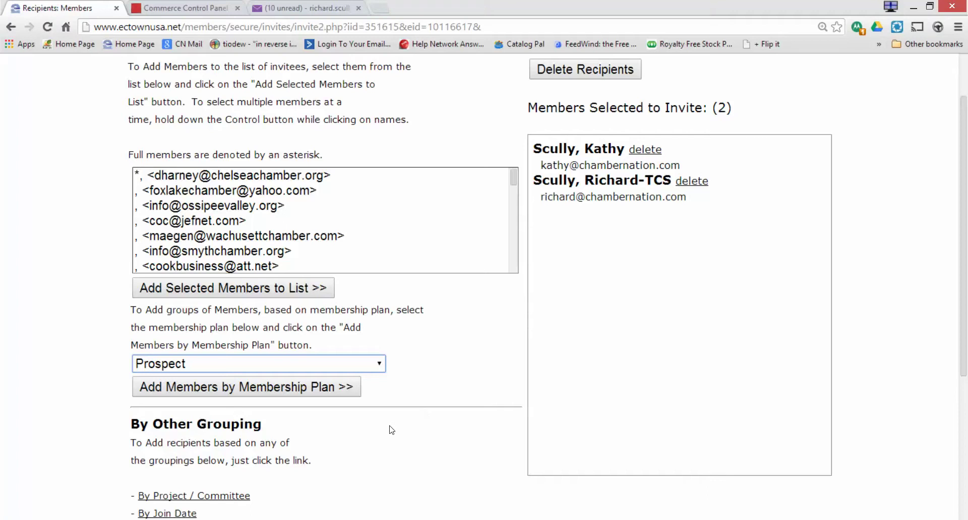
left_click(256, 365)
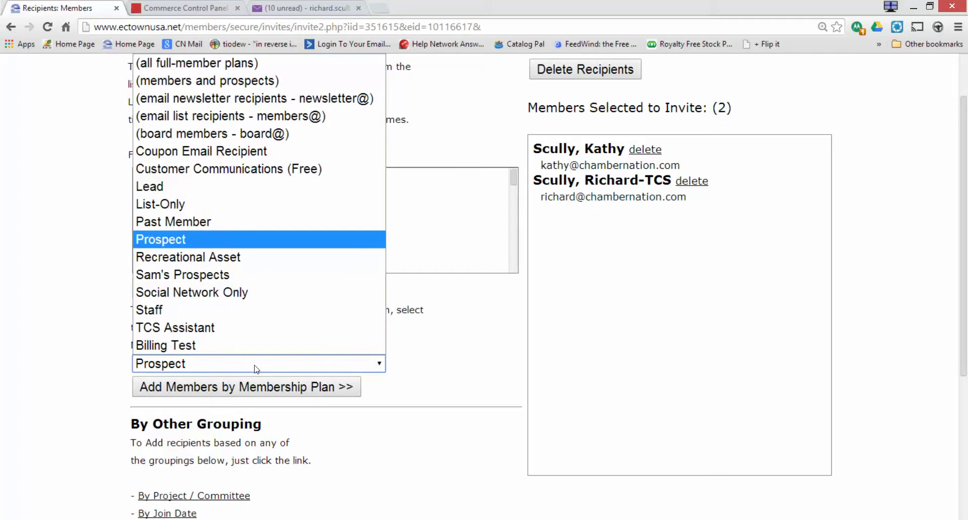
scroll(449, 359, "down", 3)
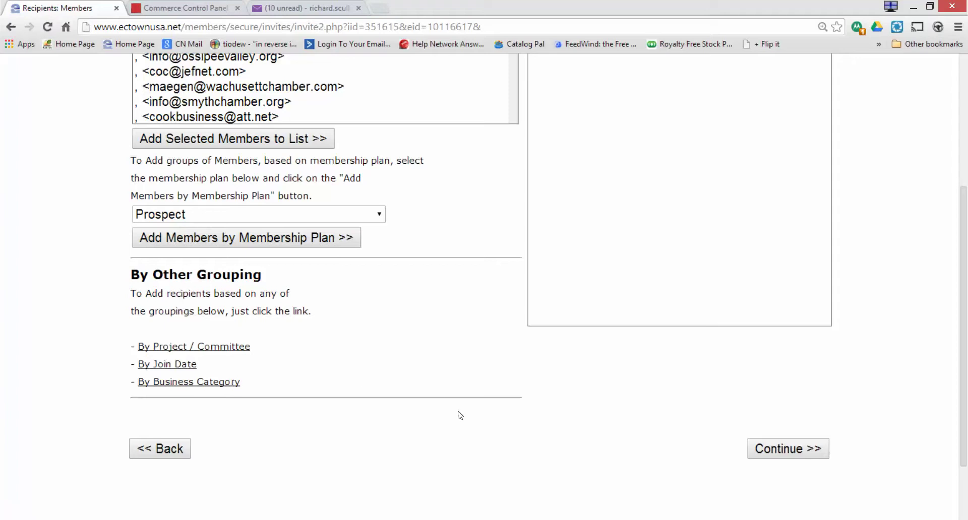
left_click(785, 457)
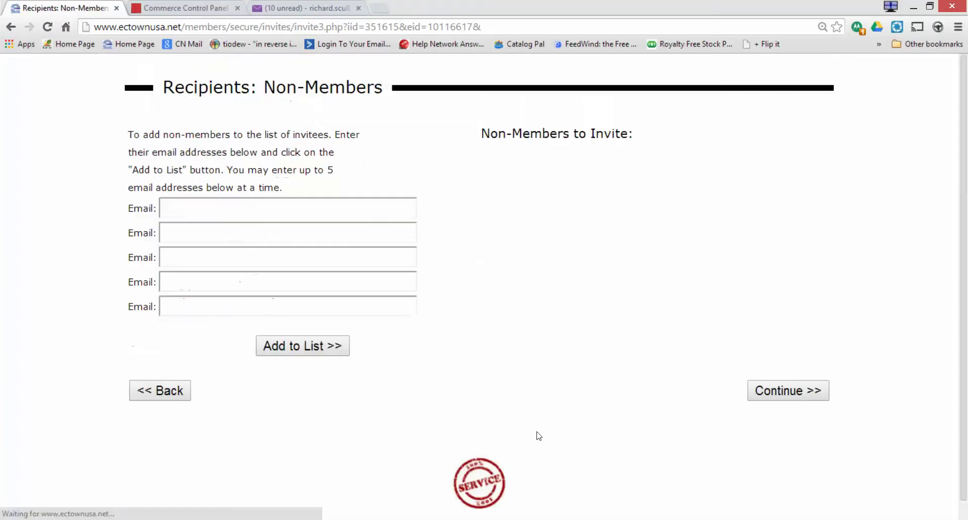
Add the non-member's ymail.com email address to the list of non-members to invite.
left_click(358, 209)
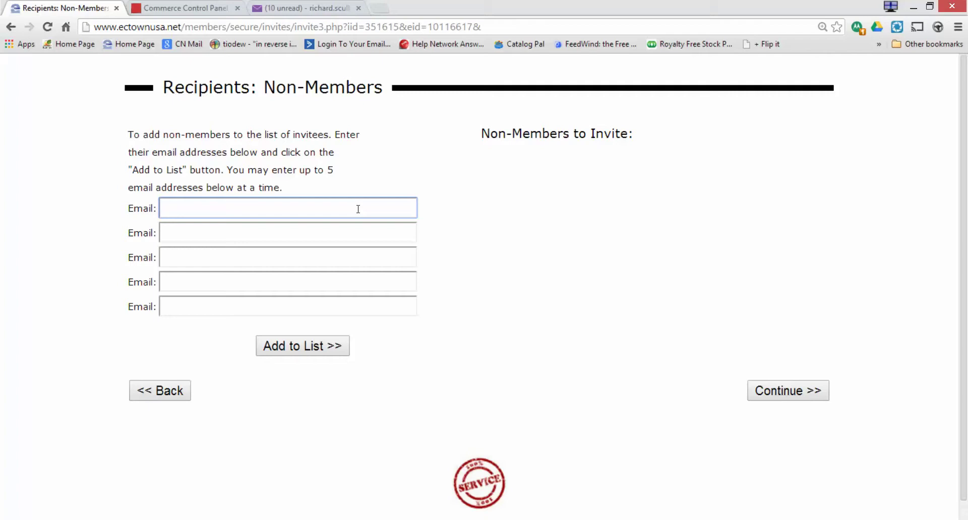
type("richard")
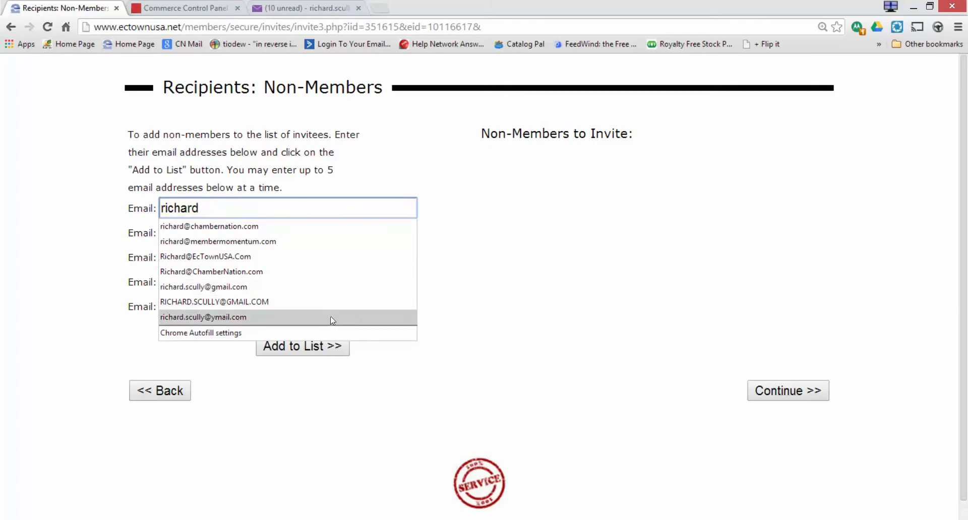
left_click(333, 321)
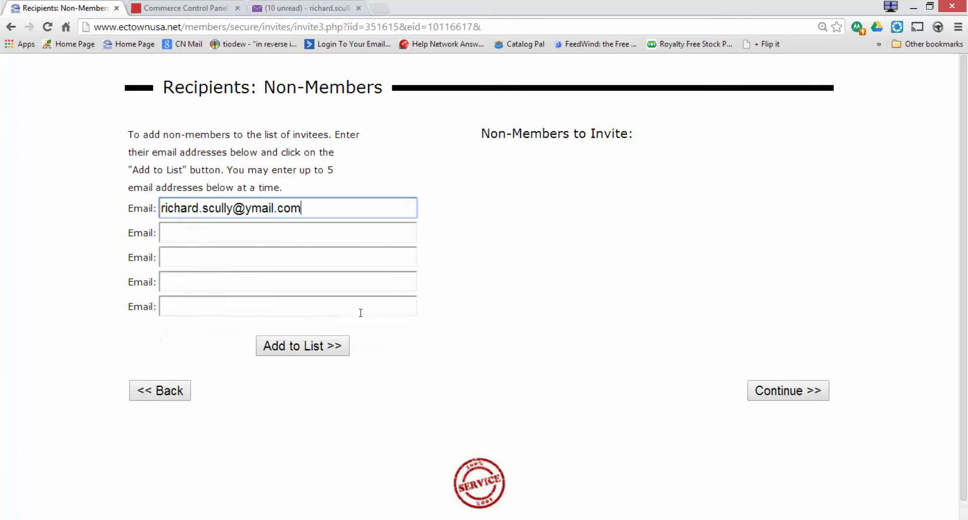
left_click(310, 352)
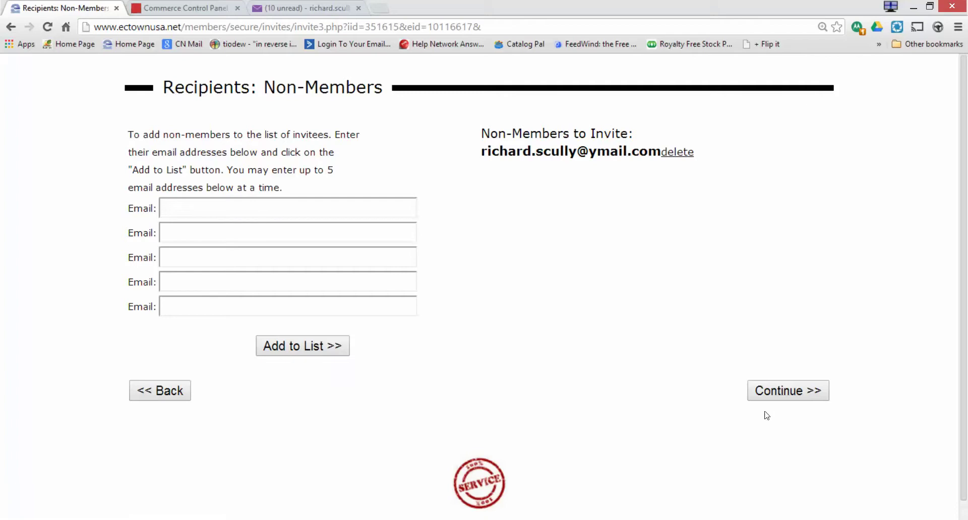
Proceed to the invitation summary, check the event, message and recipients, send the invitation, and return to the main menu.
left_click(777, 395)
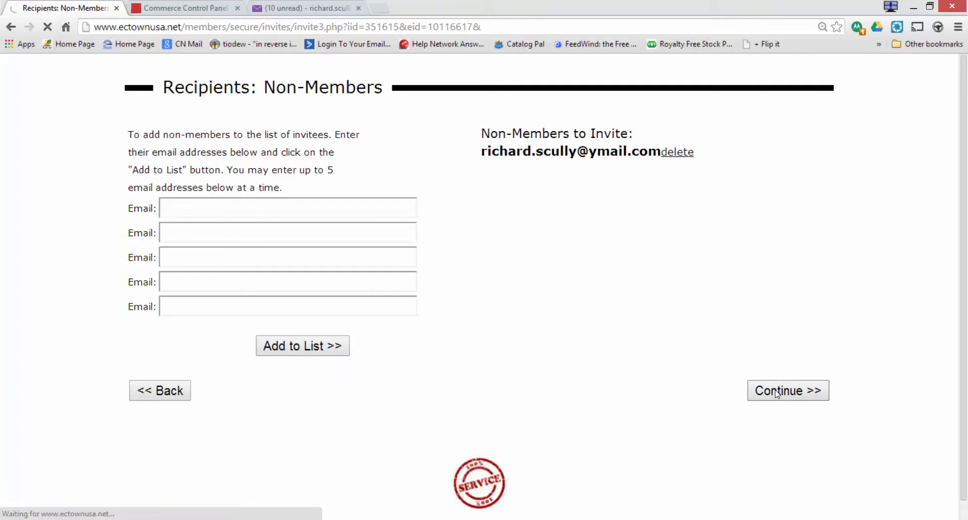
scroll(689, 312, "down", 1)
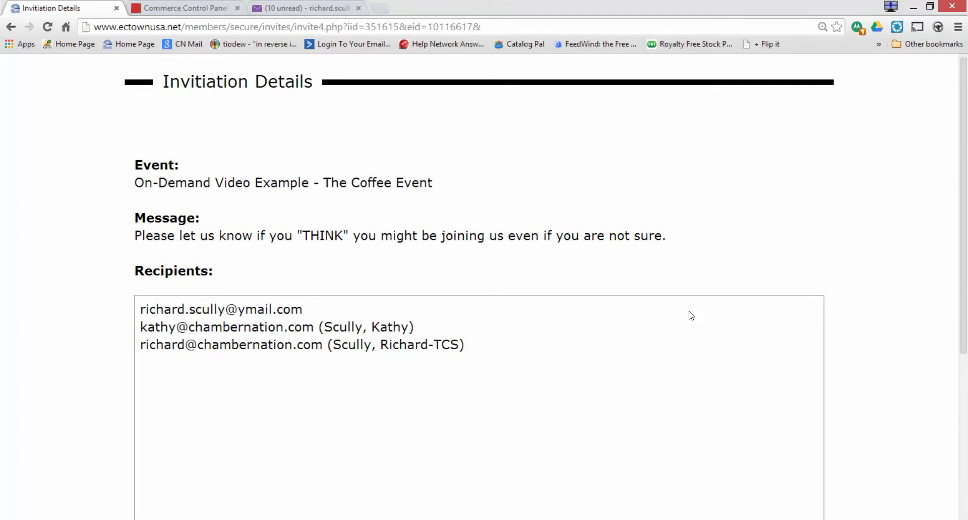
scroll(691, 315, "down", 2)
scroll(693, 312, "down", 1)
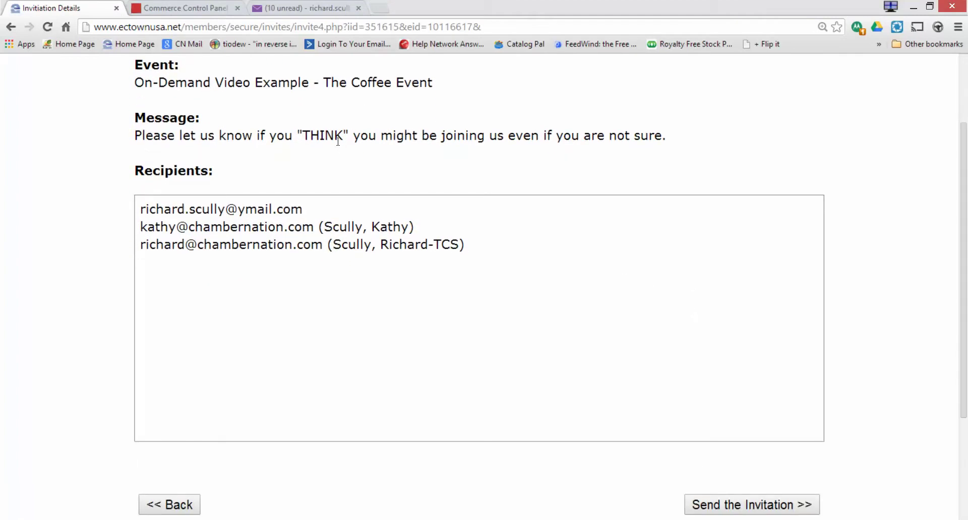
scroll(341, 355, "down", 2)
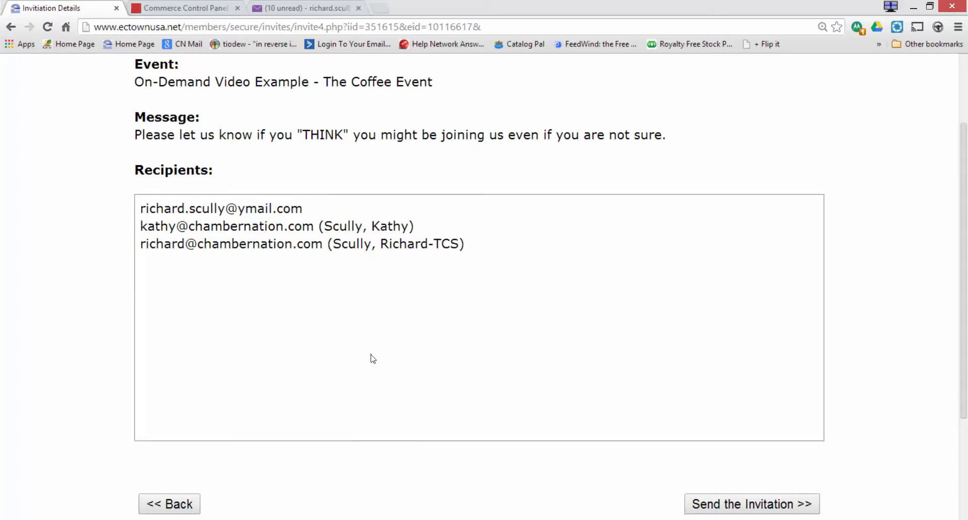
left_click(733, 431)
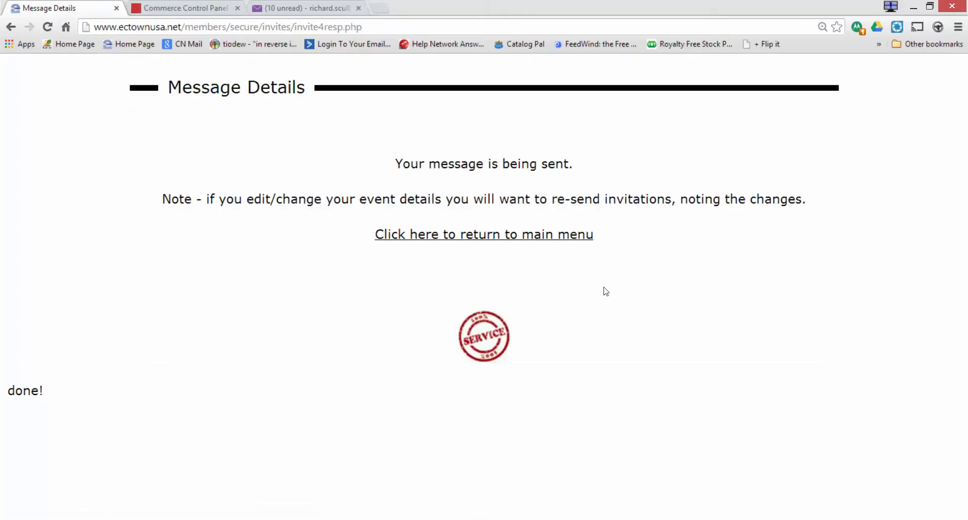
left_click(556, 239)
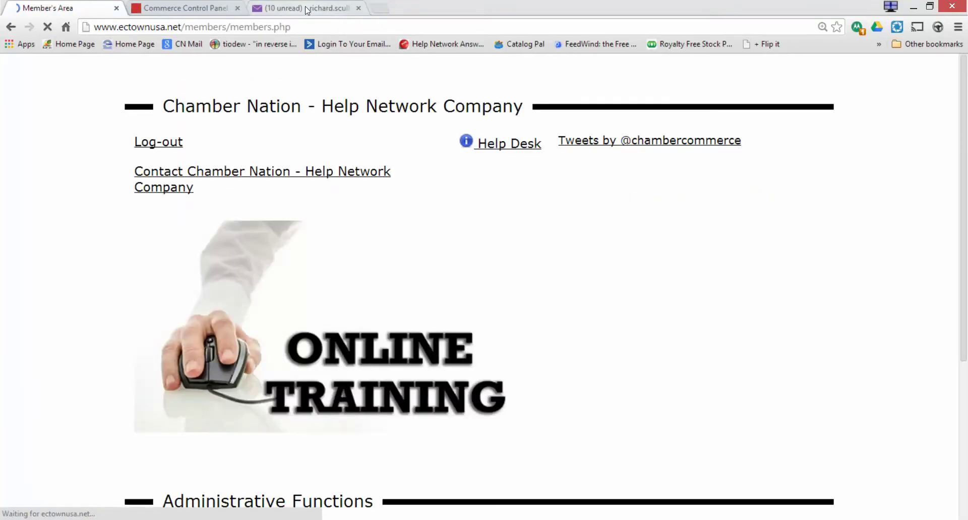
Switch to Yahoo Mail, open the new "On-Demand Video Example - The Coffee Event" message in the inbox, and show its blocked images.
left_click(307, 10)
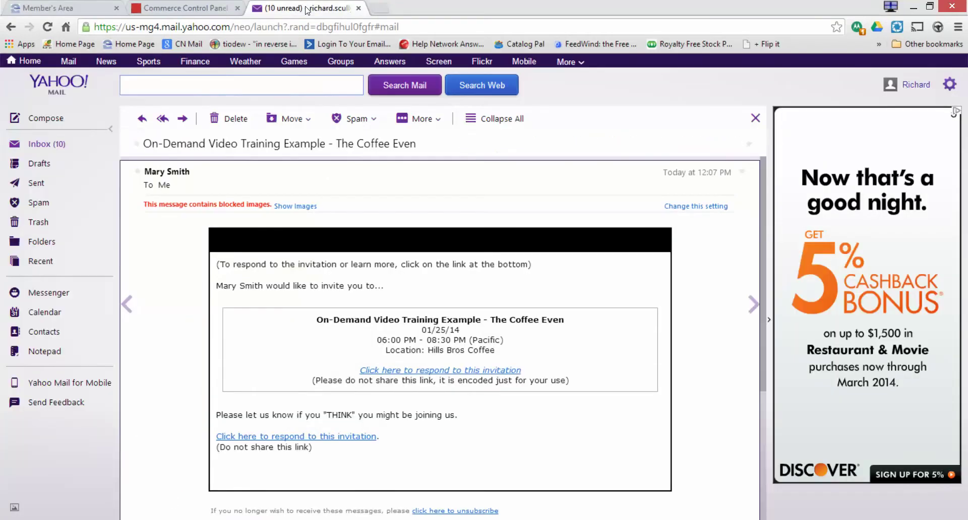
left_click(38, 145)
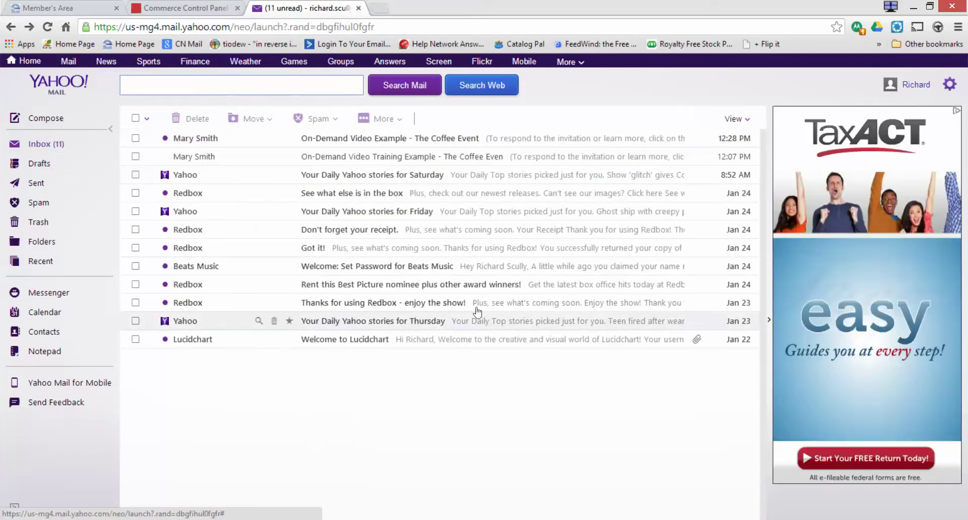
left_click(474, 144)
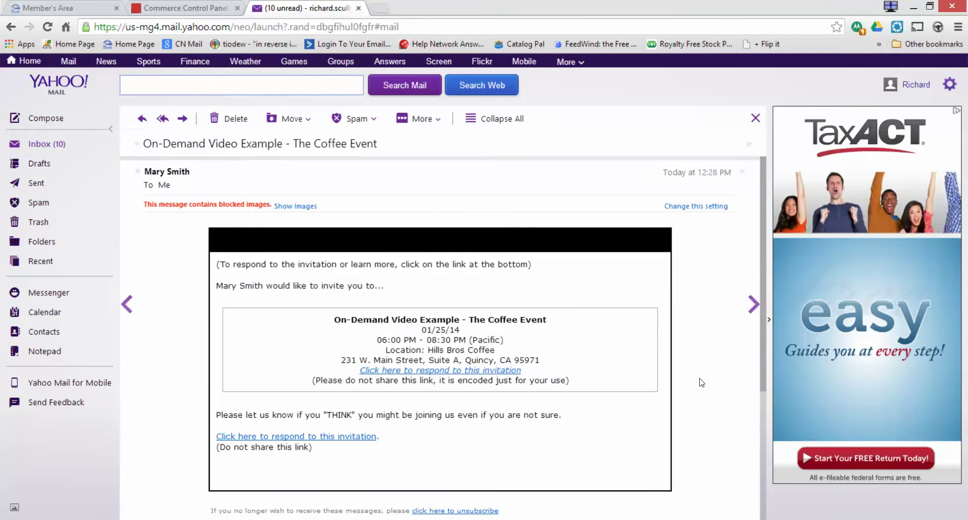
left_click(295, 207)
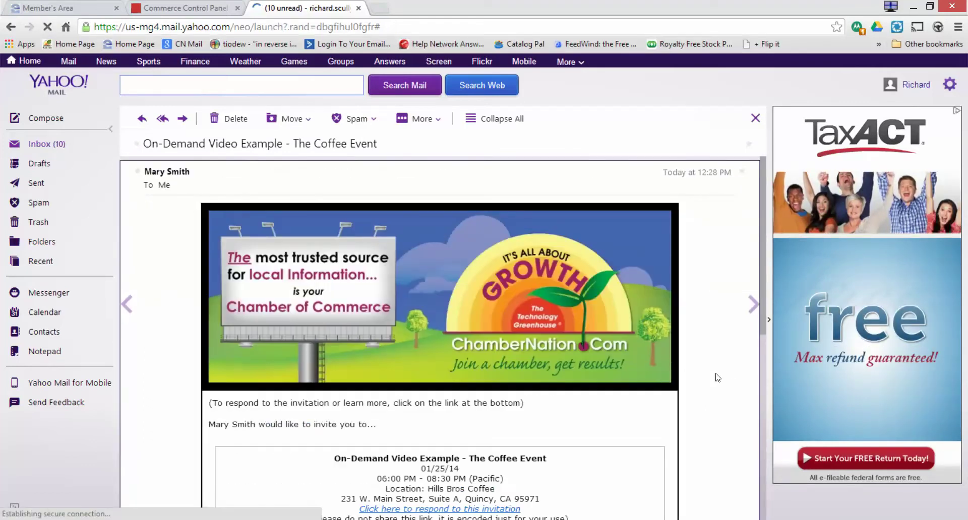
Read through the invitation email, follow its response link below the message, and bring up the attendance response form.
scroll(737, 385, "down", 1)
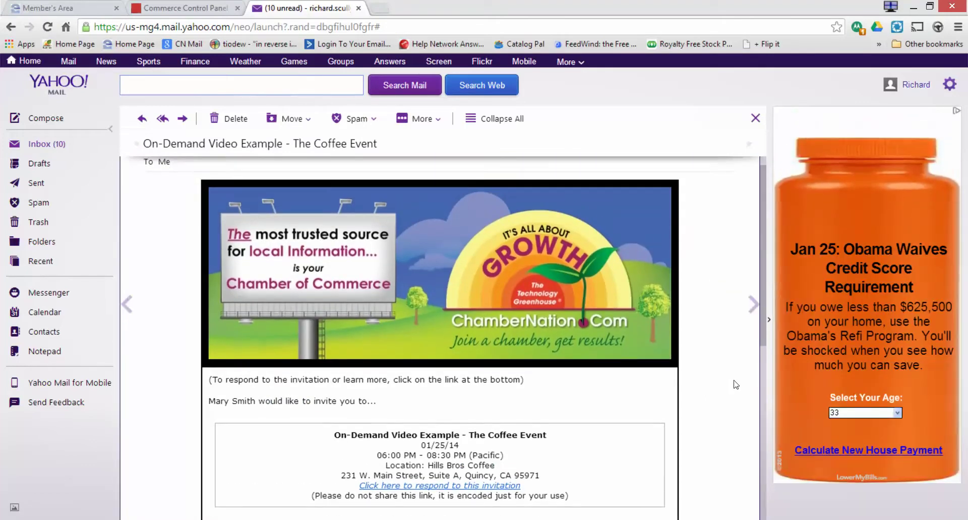
scroll(737, 384, "down", 1)
scroll(736, 385, "down", 2)
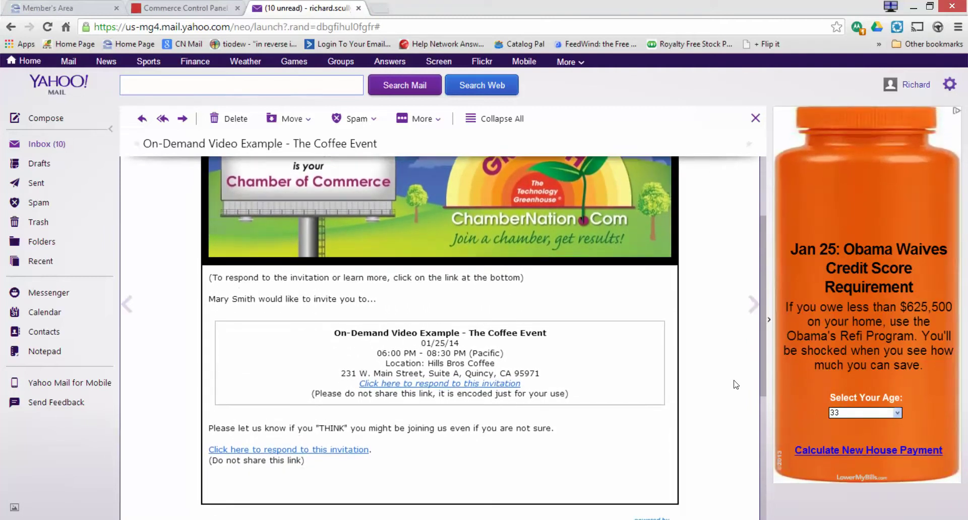
scroll(736, 384, "up", 1)
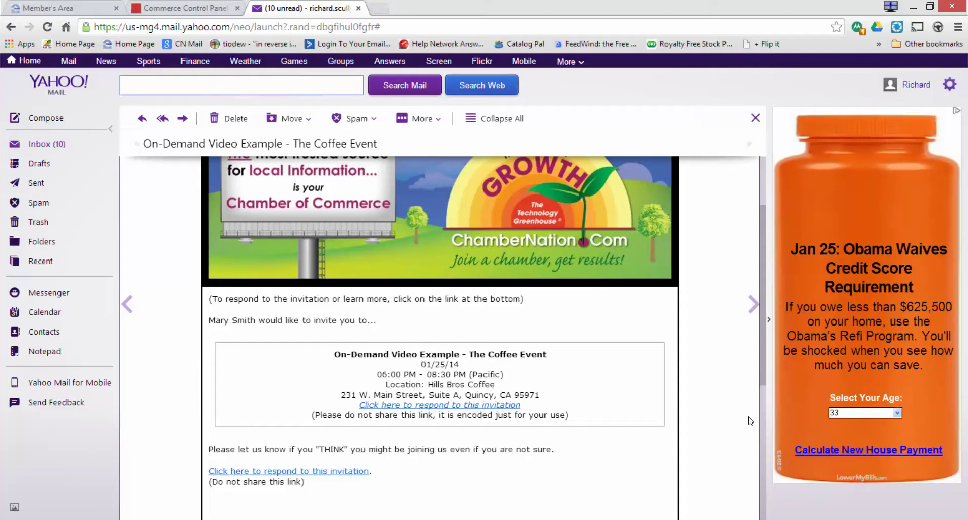
scroll(332, 342, "down", 1)
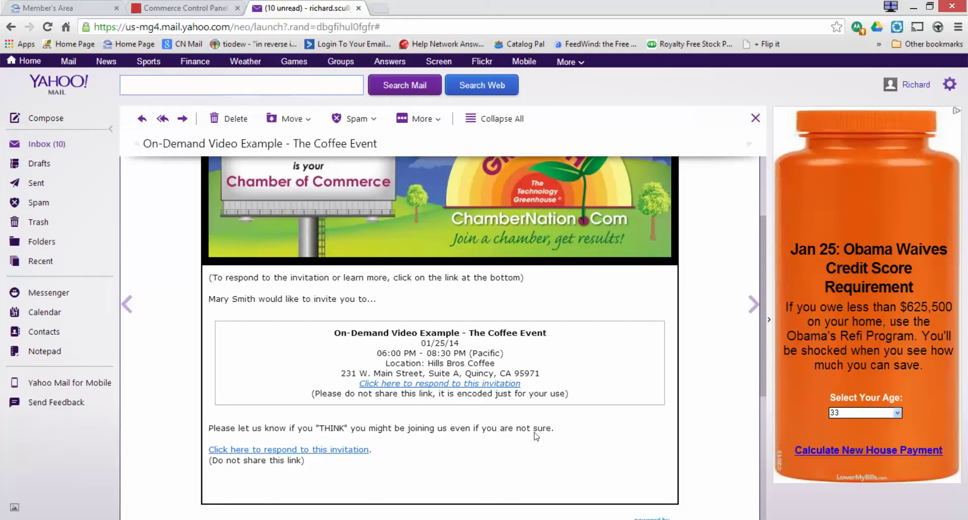
left_click(353, 452)
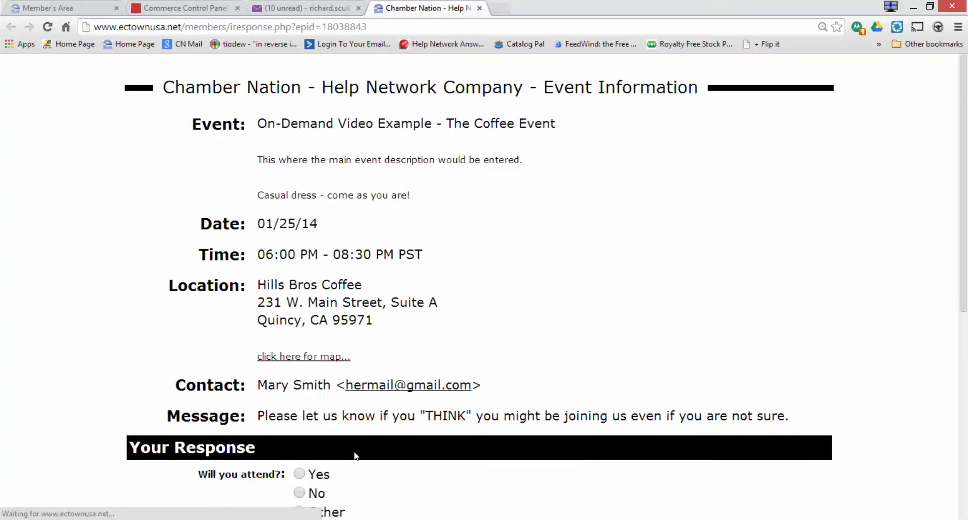
scroll(626, 356, "down", 2)
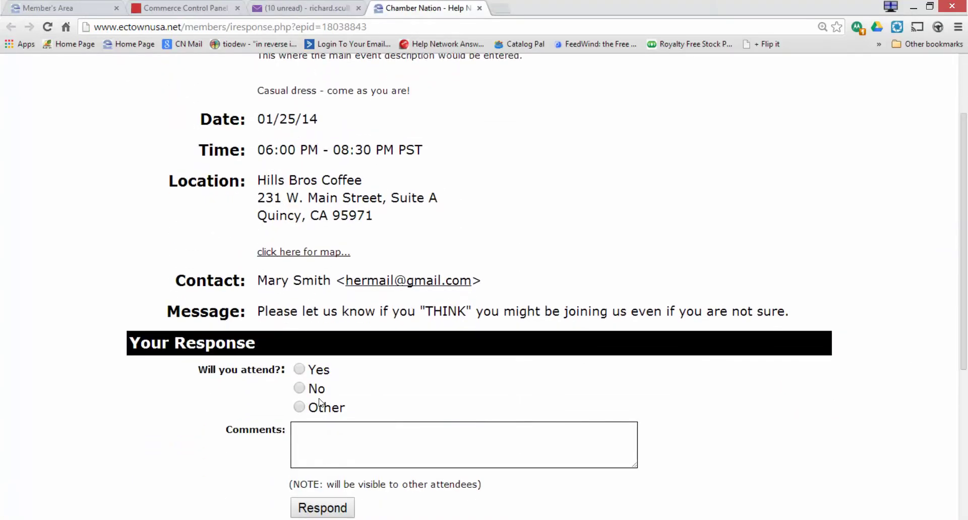
Answer Yes to attending and enter the comment "May be 30 minutes late to this meeting but will speak once I arrive.".
left_click(300, 368)
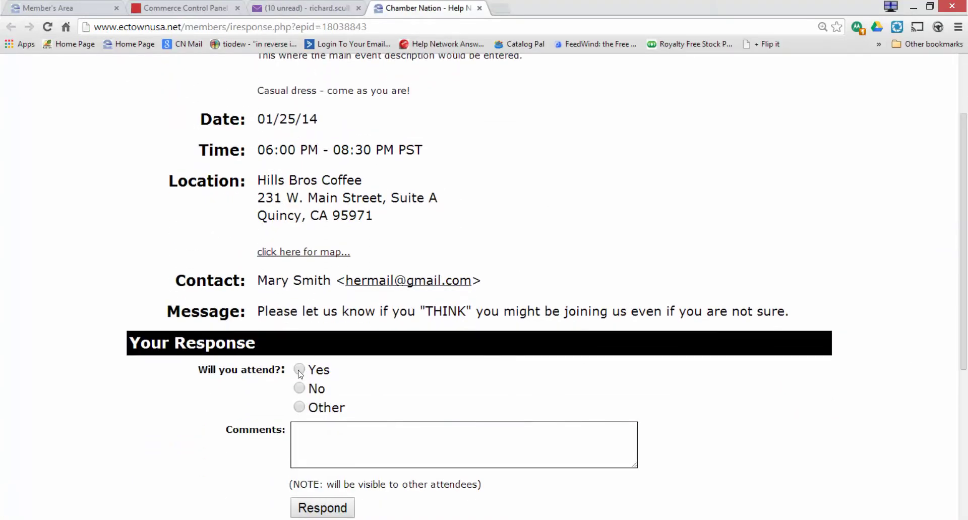
left_click(319, 429)
type("May ")
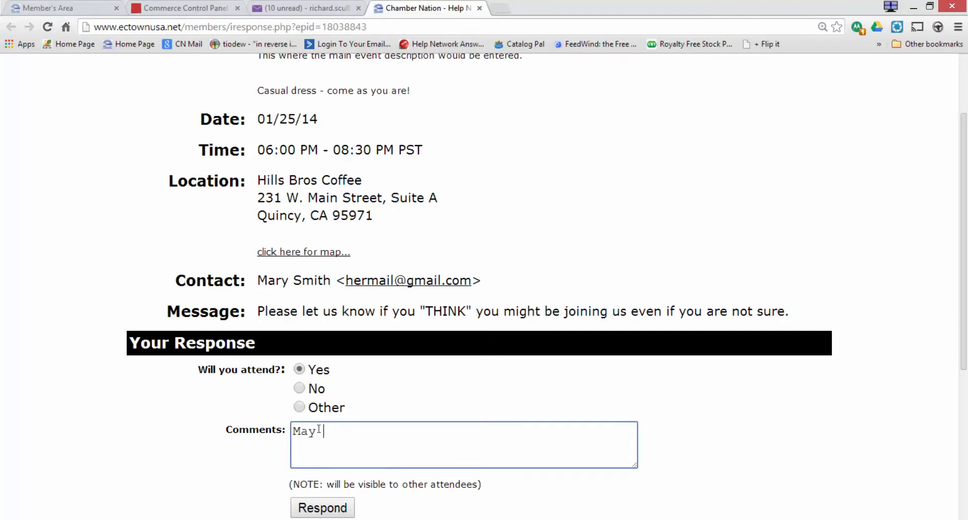
type("be 30 minutes late")
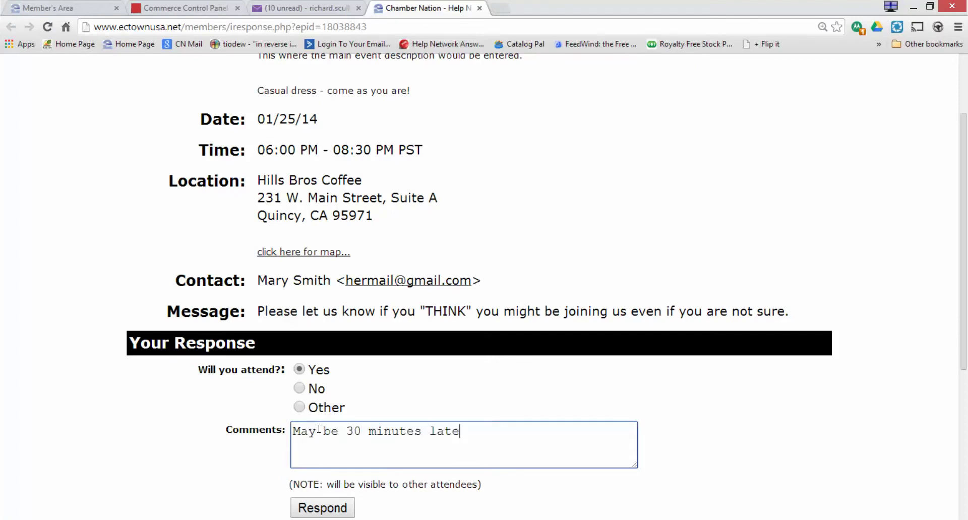
type(" to this meeting")
type("b")
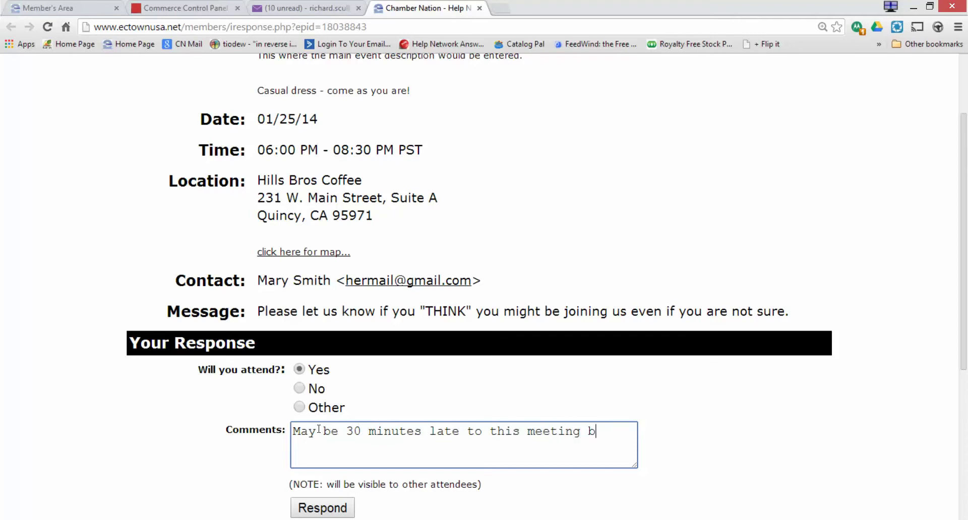
type("ut will speak ")
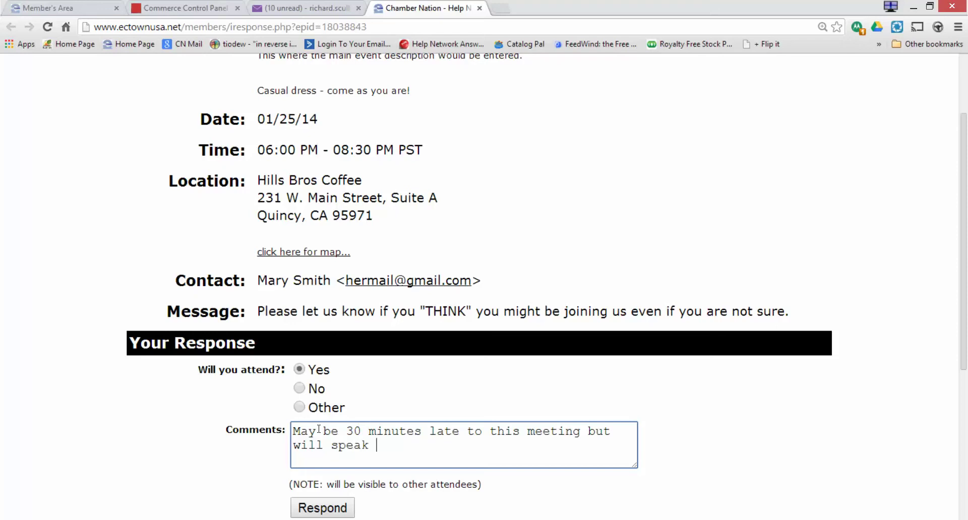
type("once I arrie")
key("BackSpace")
key("BackSpace")
key("BackSpace")
type("ive.")
left_click(444, 448)
type("r")
left_click(703, 451)
Look over the current invitees below the response form and submit the attendance response.
scroll(730, 442, "down", 1)
scroll(731, 443, "down", 1)
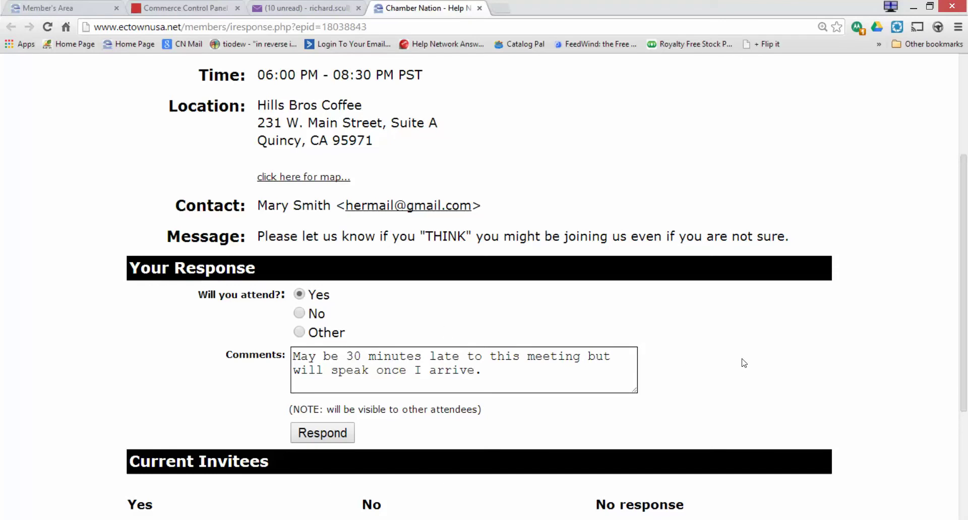
scroll(827, 363, "down", 2)
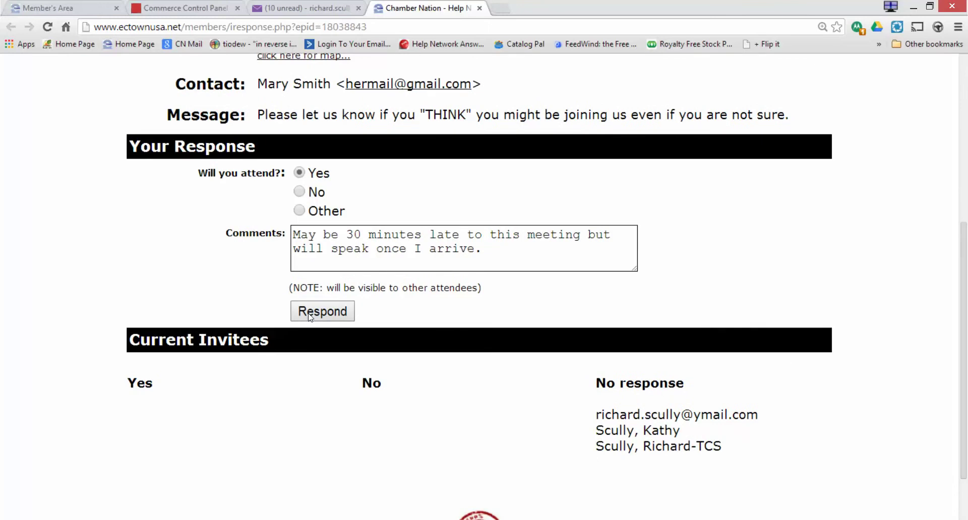
left_click(309, 313)
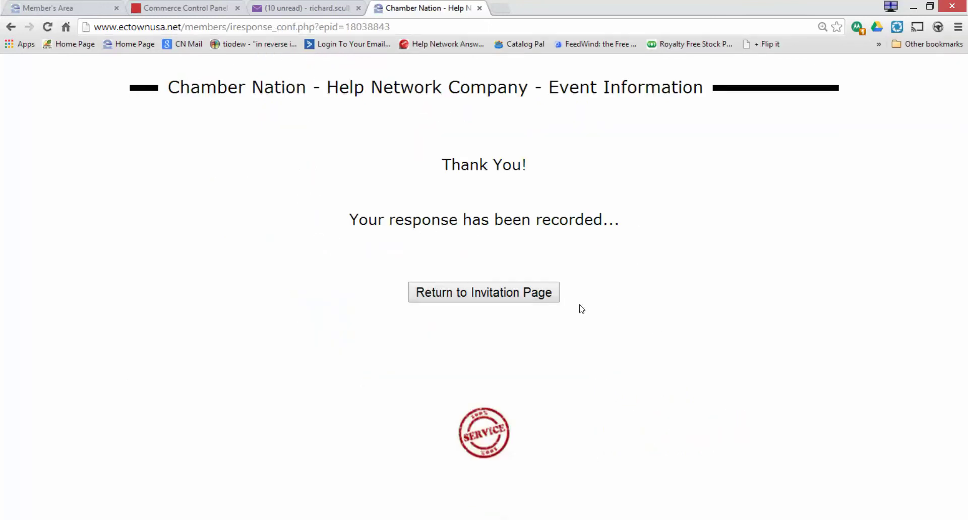
Return to the invitation page and check the invitee's attendance status and comment among the current invitees.
left_click(530, 299)
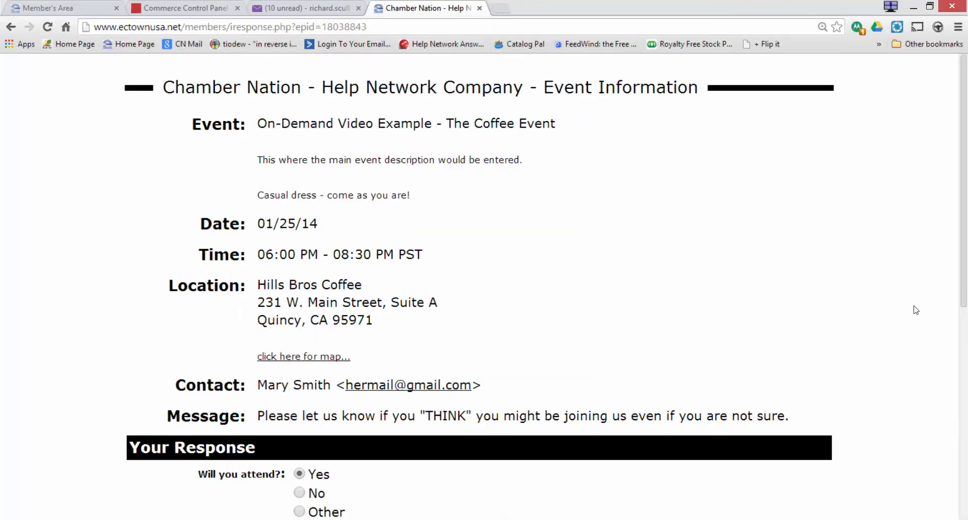
scroll(920, 303, "down", 3)
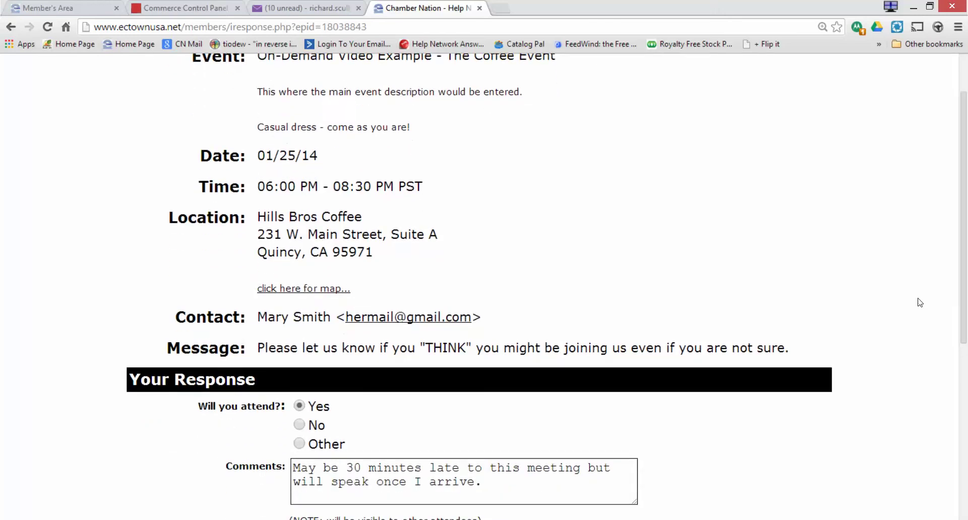
scroll(920, 302, "down", 5)
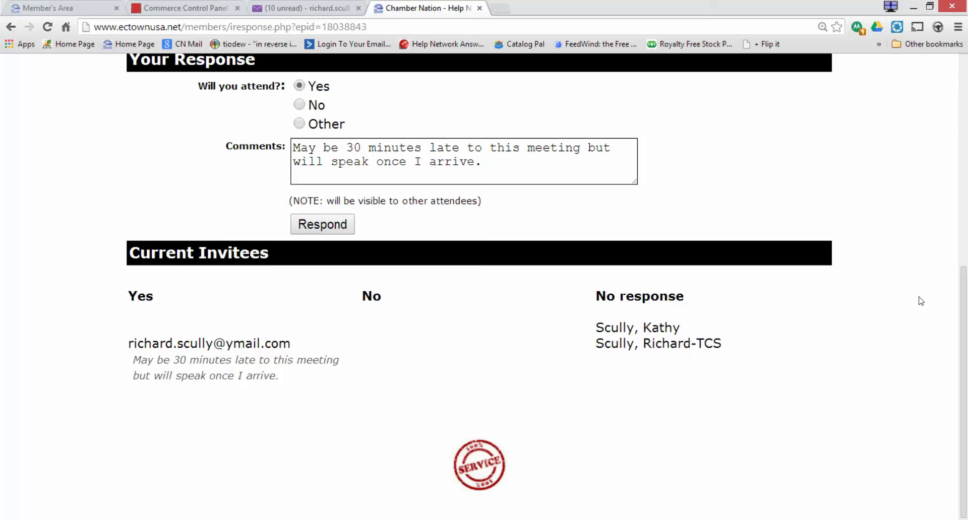
scroll(921, 301, "up", 8)
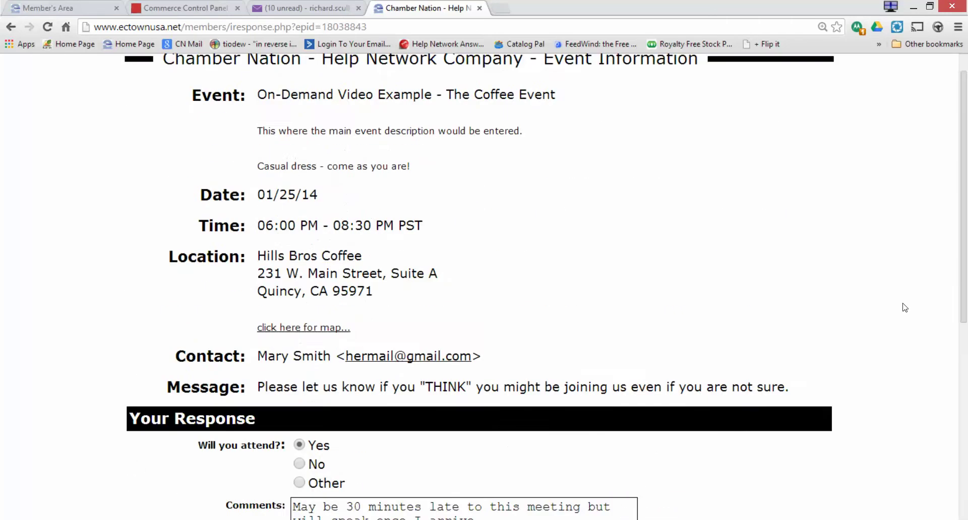